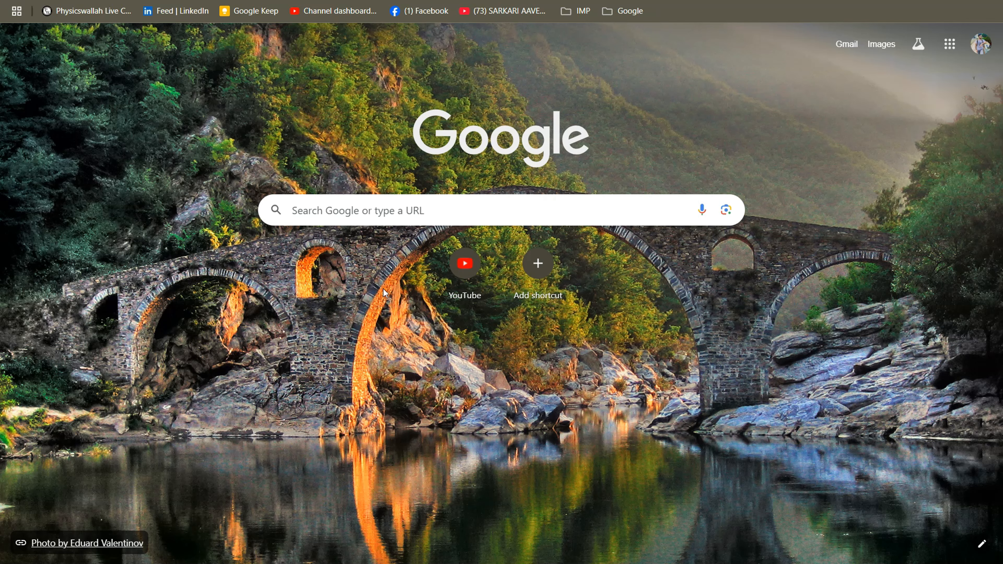
# Search Google for "mp taas", open the MPTAASC portal on tribal.mp.gov.in and dismiss its introductory notice
pyautogui.click(402, 213)
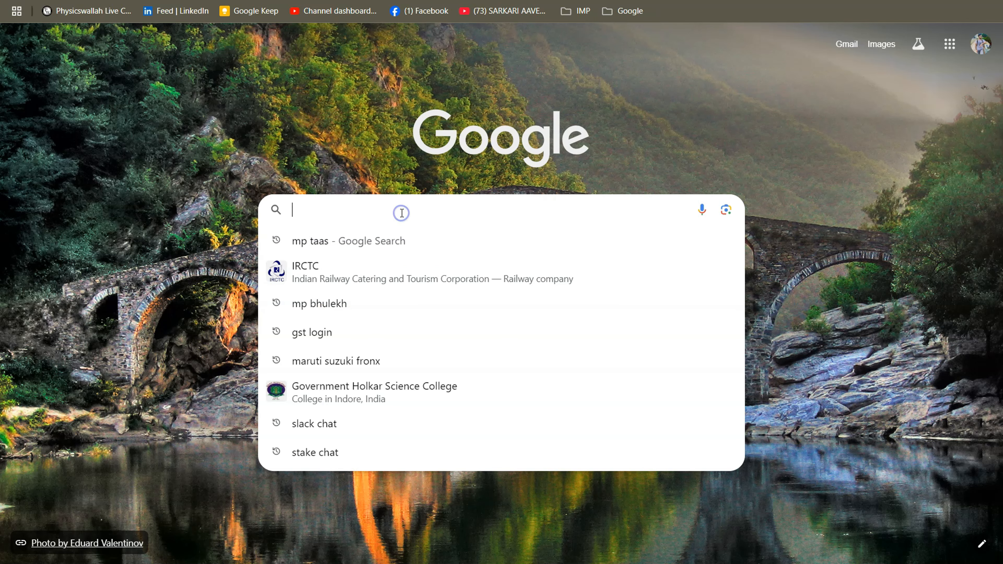
pyautogui.click(392, 240)
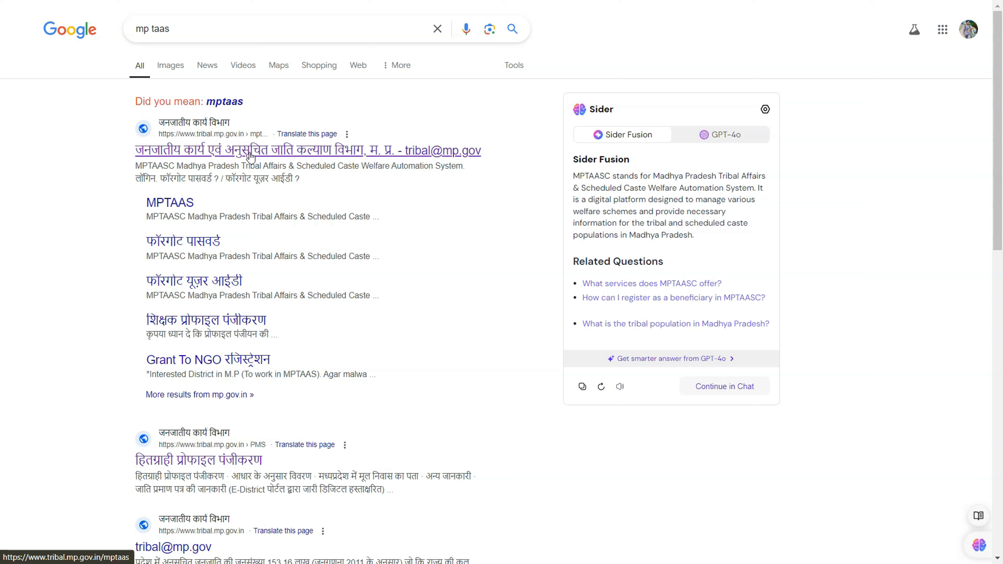
pyautogui.click(287, 154)
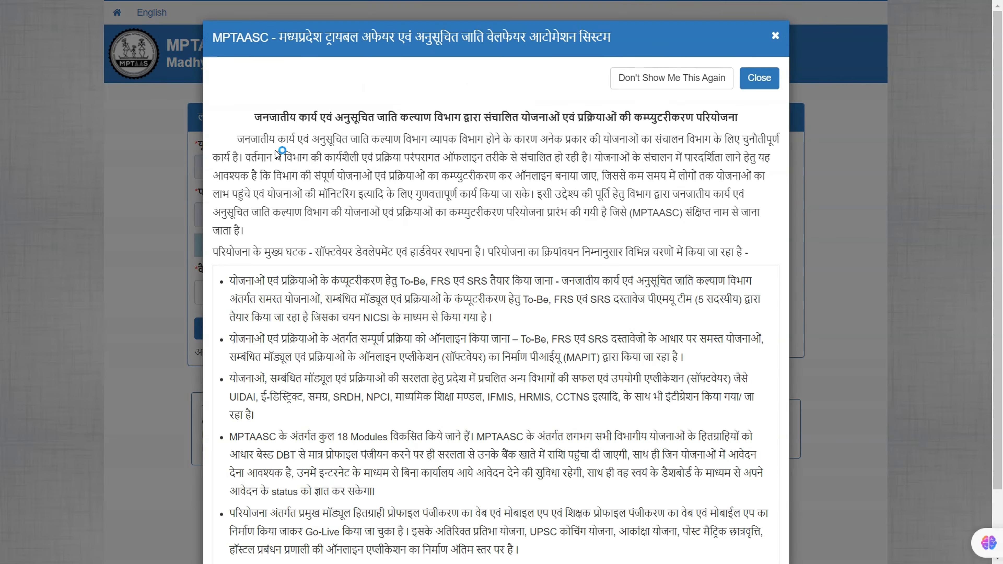
pyautogui.click(772, 73)
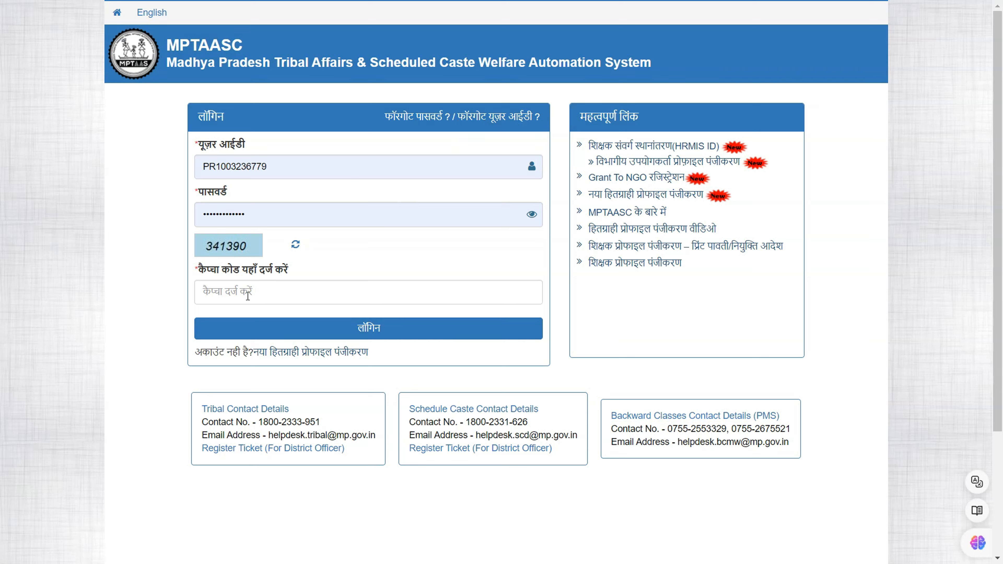
# Open the new beneficiary profile registration form (नया हितग्राही प्रोफाइल पंजीकरण) for applicants without an account
pyautogui.click(280, 333)
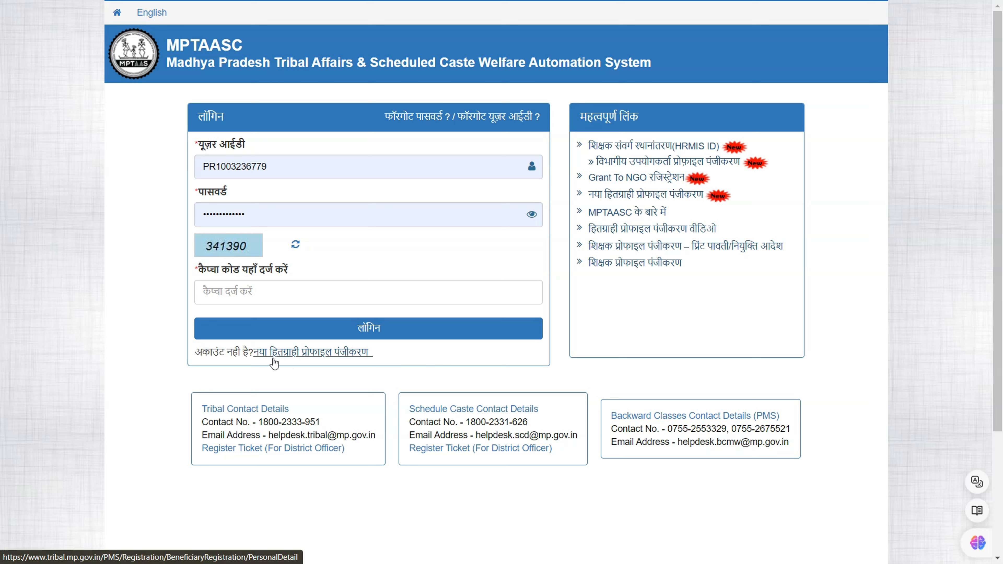
pyautogui.click(309, 355)
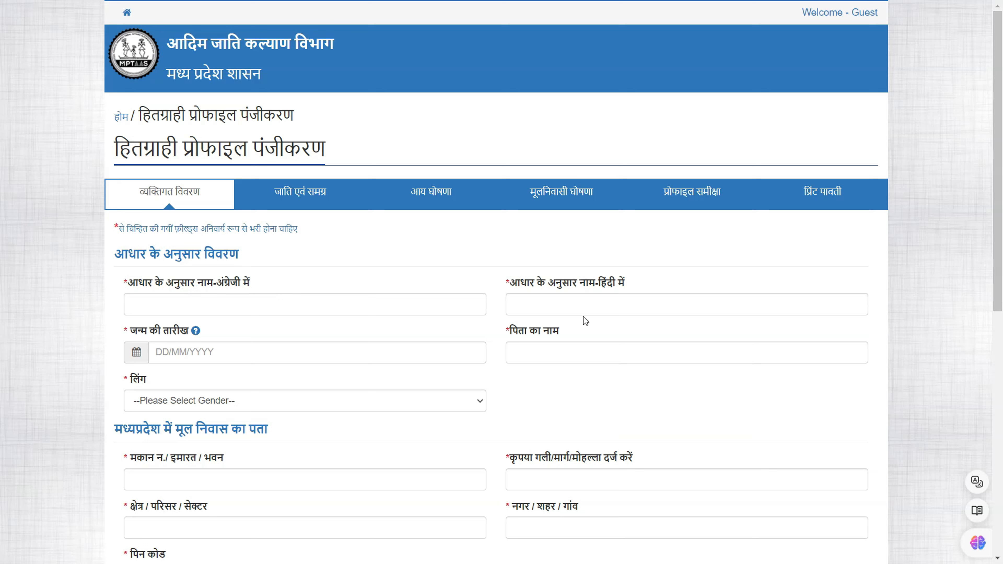
# Examine the required fields of the personal details form: Aadhaar details, home address, contact and marital information, and caste certificate
pyautogui.moveTo(599, 283); pyautogui.dragTo(624, 283)
pyautogui.moveTo(161, 333); pyautogui.dragTo(172, 333)
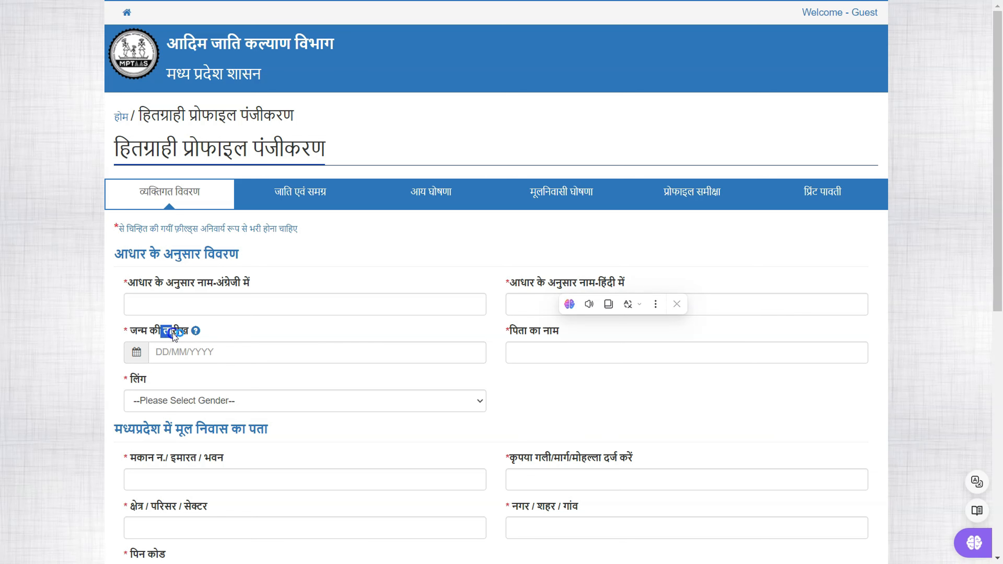
pyautogui.moveTo(529, 333); pyautogui.dragTo(553, 336)
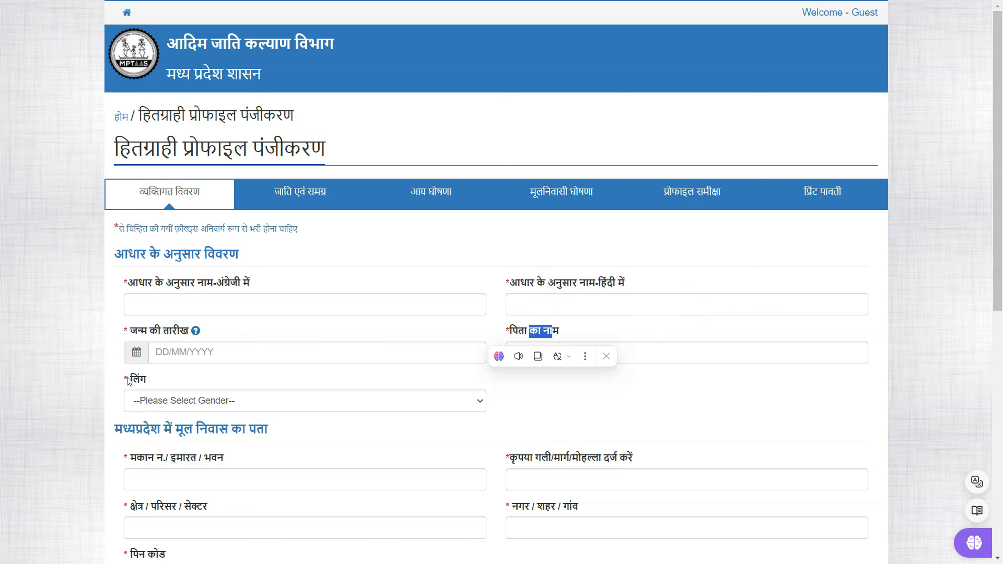
pyautogui.moveTo(128, 379); pyautogui.dragTo(150, 377)
pyautogui.click(310, 374)
pyautogui.scroll(-2, 310, 376)
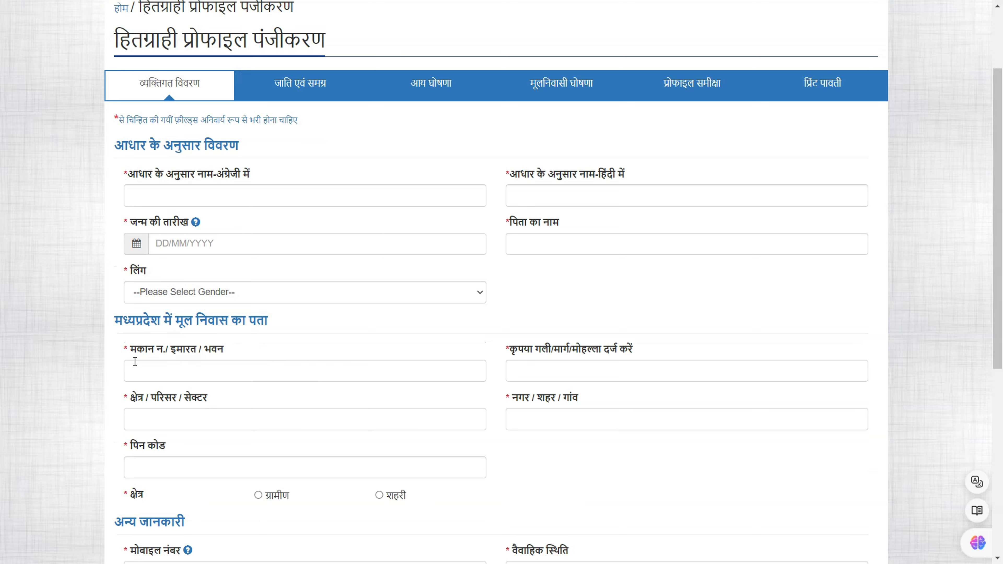
pyautogui.moveTo(129, 352); pyautogui.dragTo(195, 351)
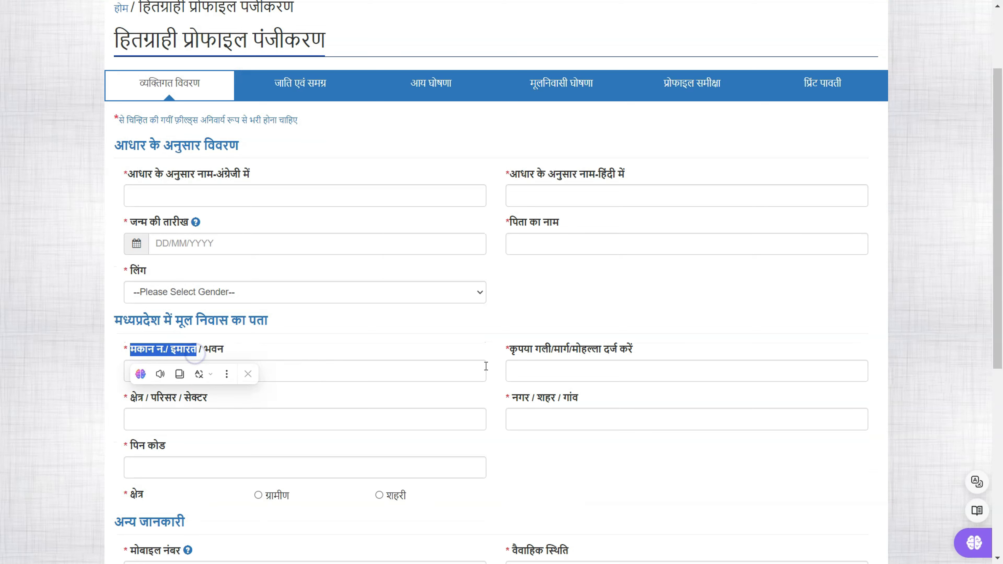
pyautogui.scroll(-4, 486, 365)
pyautogui.click(199, 270)
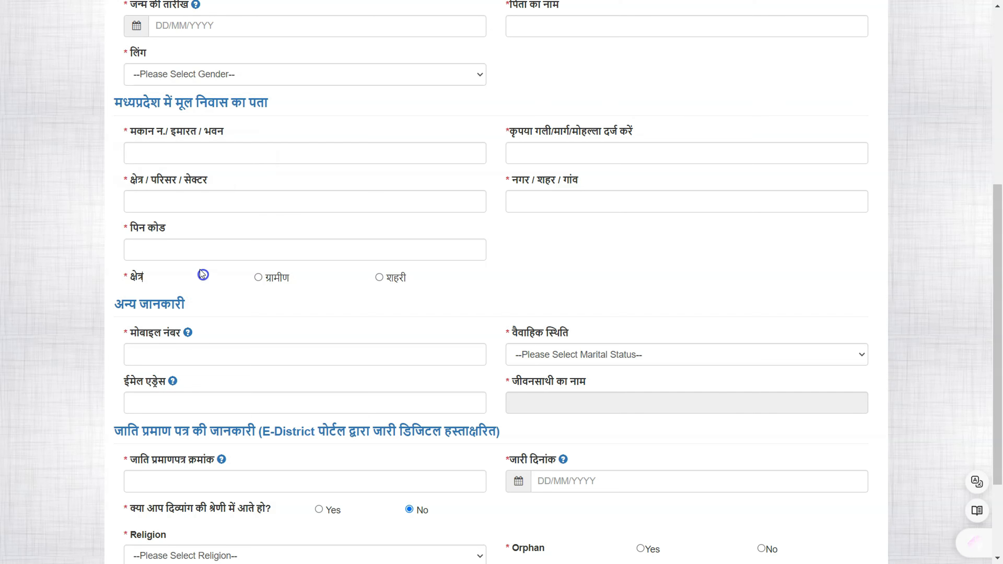
pyautogui.scroll(-2, 134, 317)
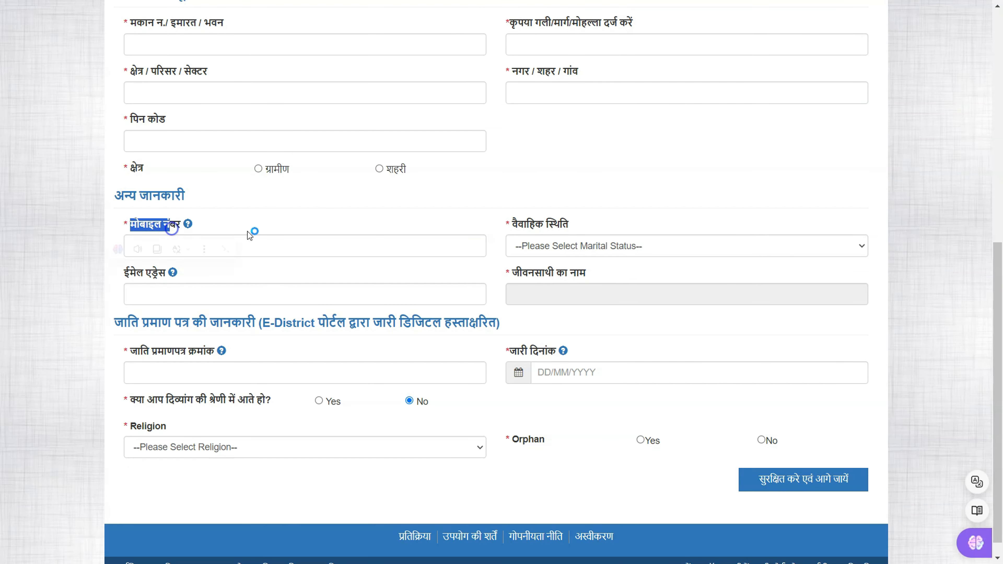
pyautogui.moveTo(529, 229); pyautogui.dragTo(557, 231)
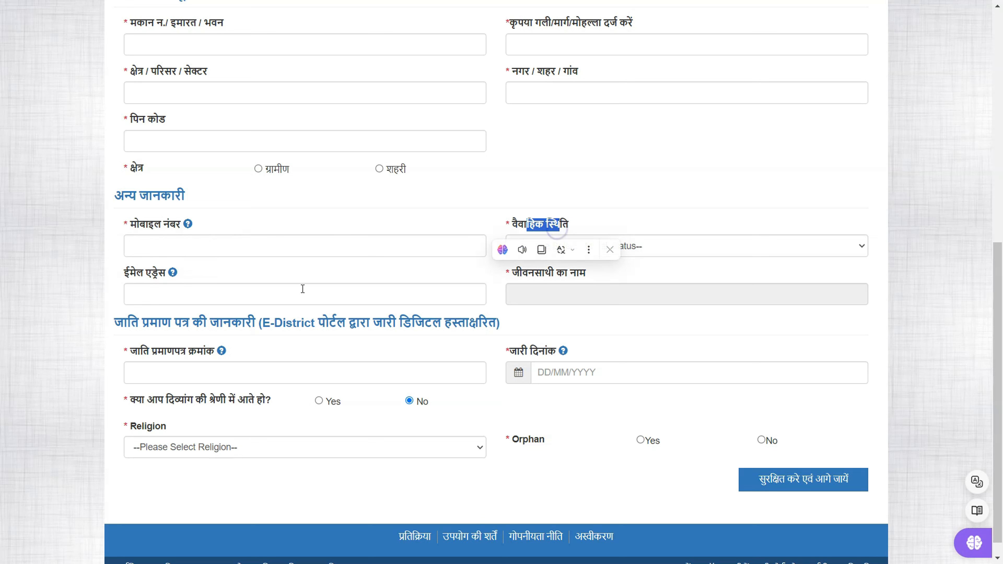
pyautogui.click(306, 278)
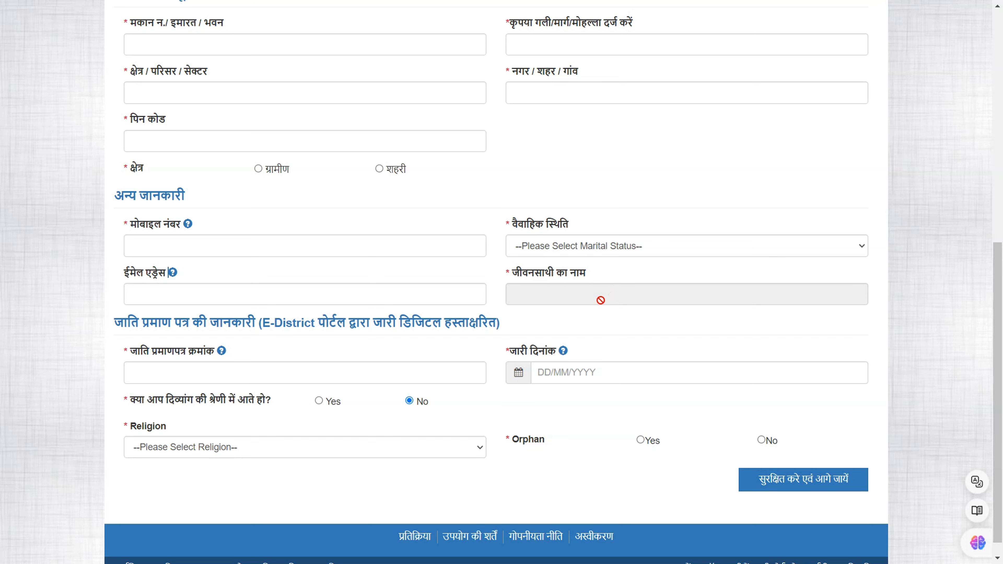
pyautogui.scroll(-1, 600, 300)
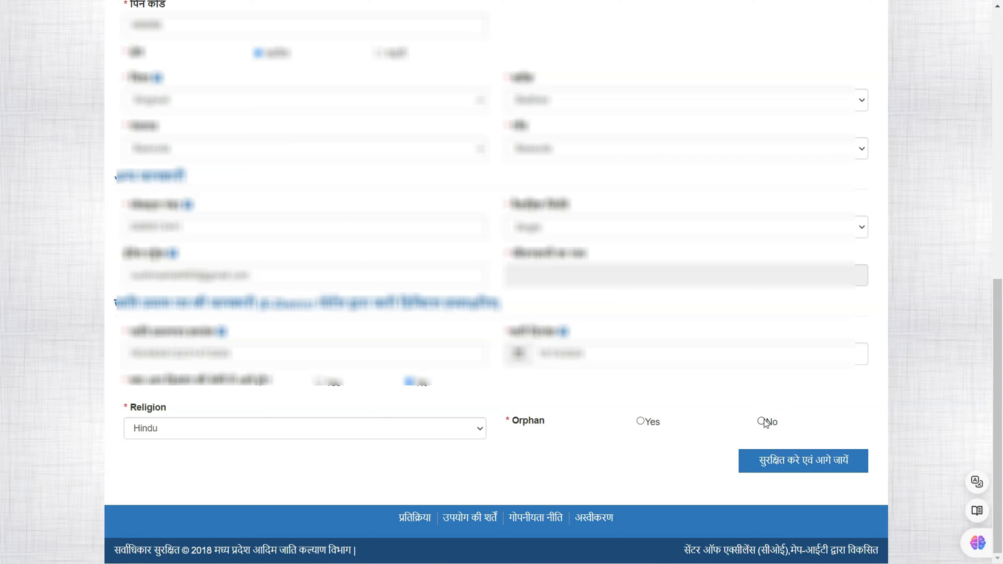
# Set Religion to Hindu and Orphan to No, and save the personal details to continue
pyautogui.click(282, 429)
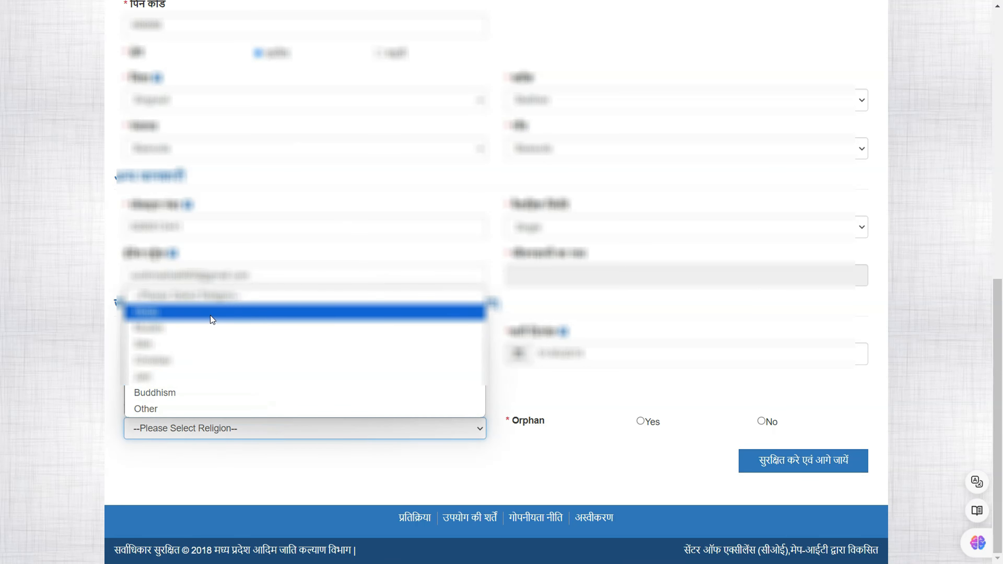
pyautogui.click(212, 319)
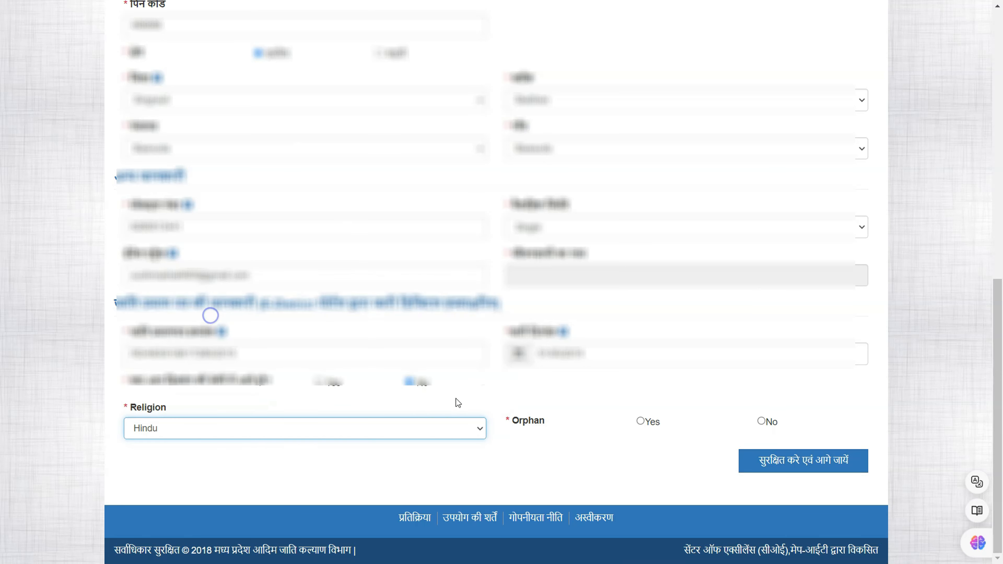
pyautogui.click(762, 420)
pyautogui.click(772, 466)
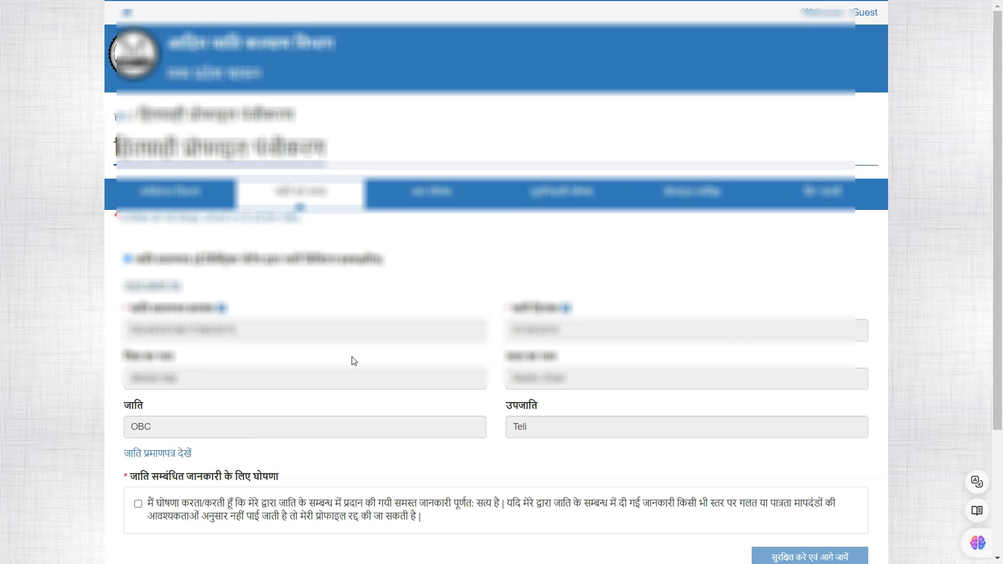
# Accept the declaration for the caste information and save it to continue
pyautogui.click(138, 504)
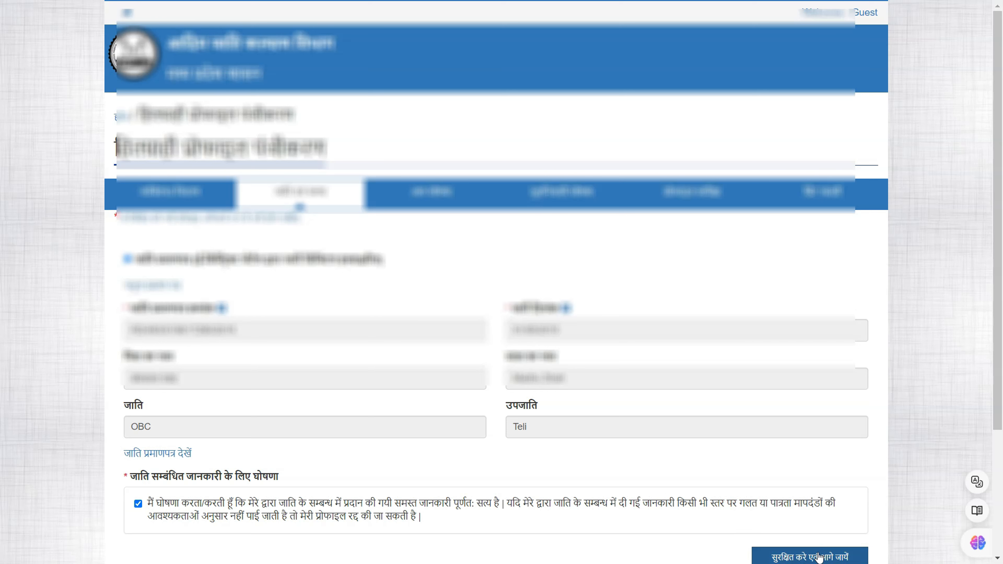
pyautogui.click(810, 557)
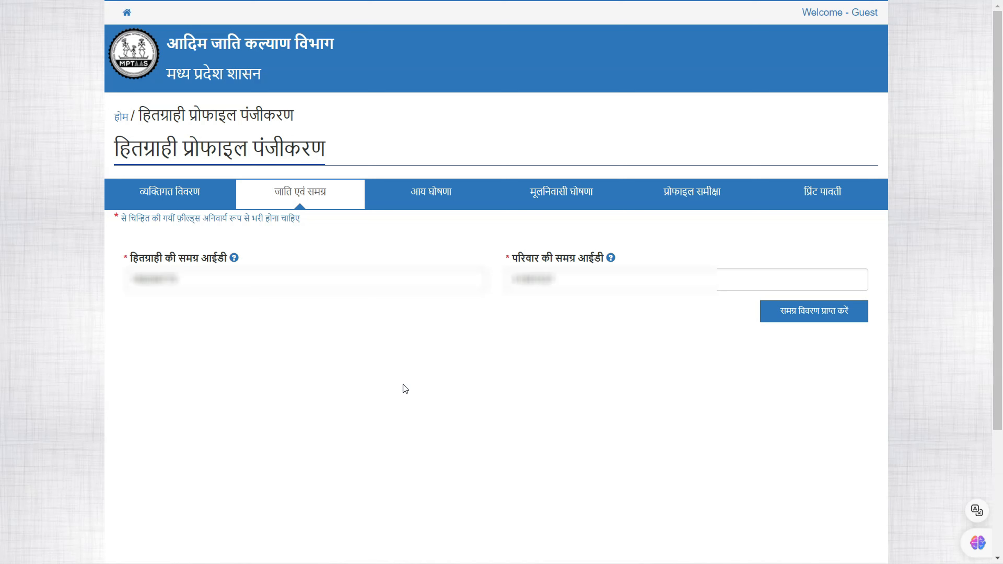
# Fetch the Samagra details for the entered IDs, accept the Samagra declaration and save to continue
pyautogui.click(832, 315)
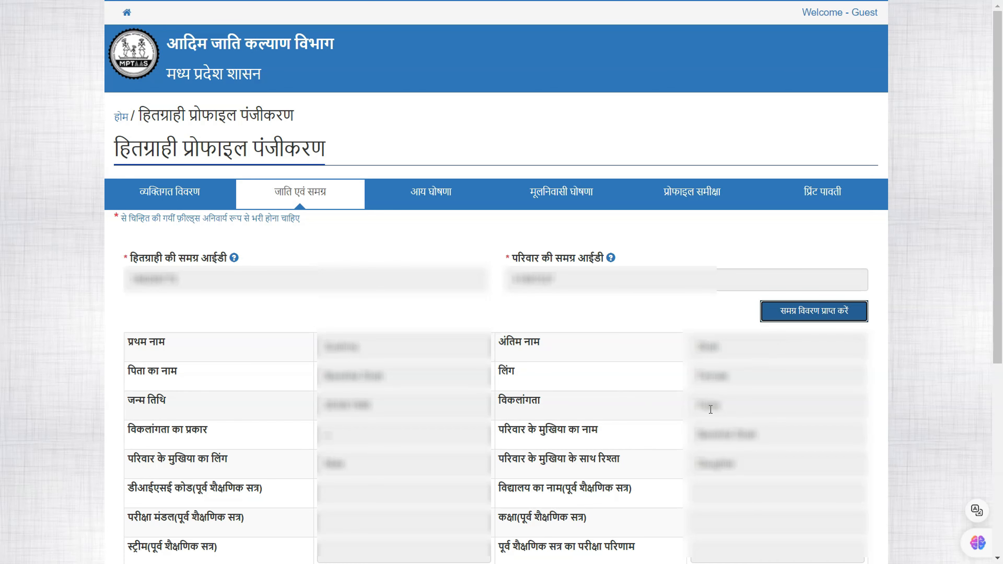
pyautogui.scroll(-5, 711, 410)
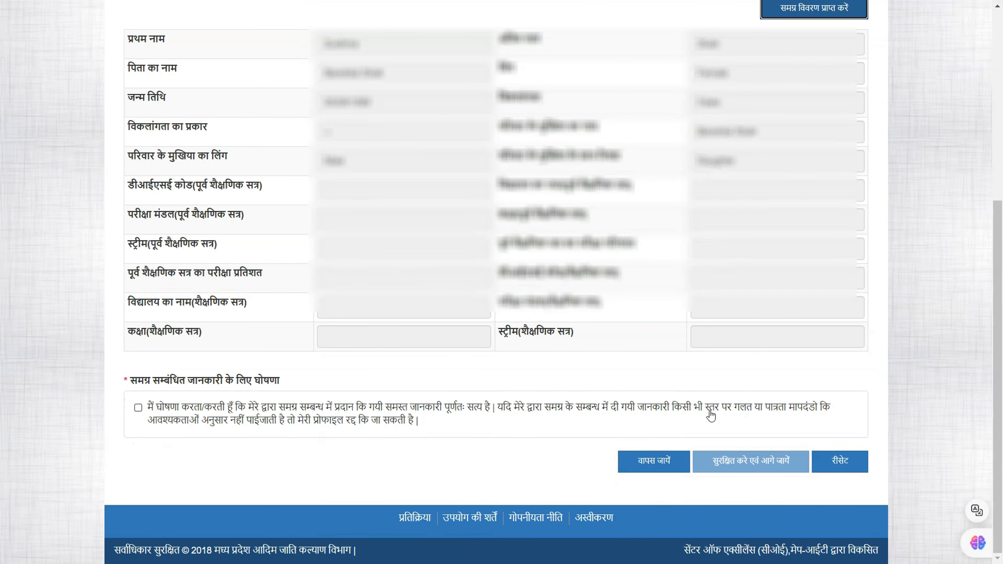
pyautogui.click(137, 408)
pyautogui.click(774, 462)
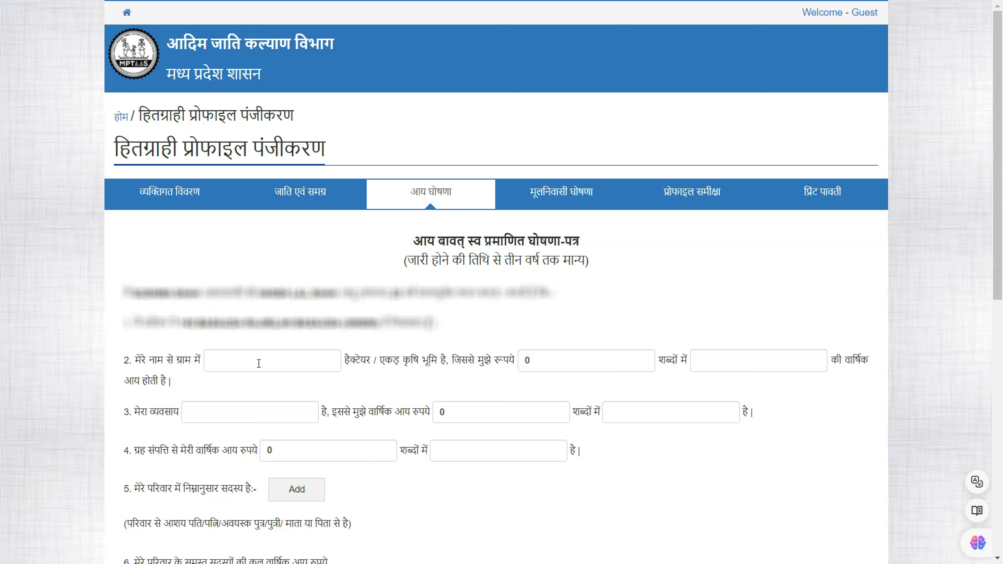
# In item 2 of the income declaration, enter 0 for agricultural land and शून्य as the annual land income in words
pyautogui.click(286, 366)
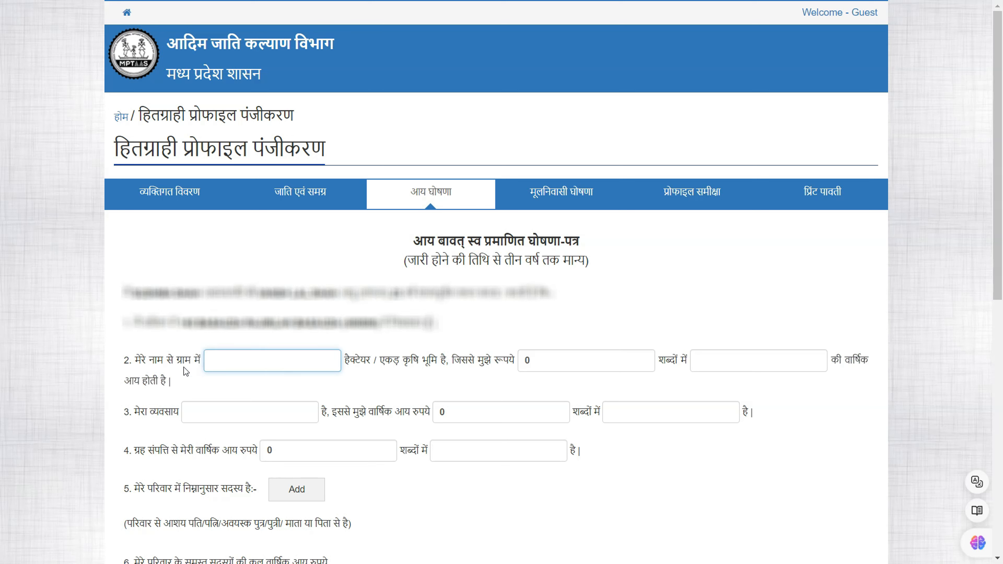
pyautogui.write('0')
pyautogui.click(741, 364)
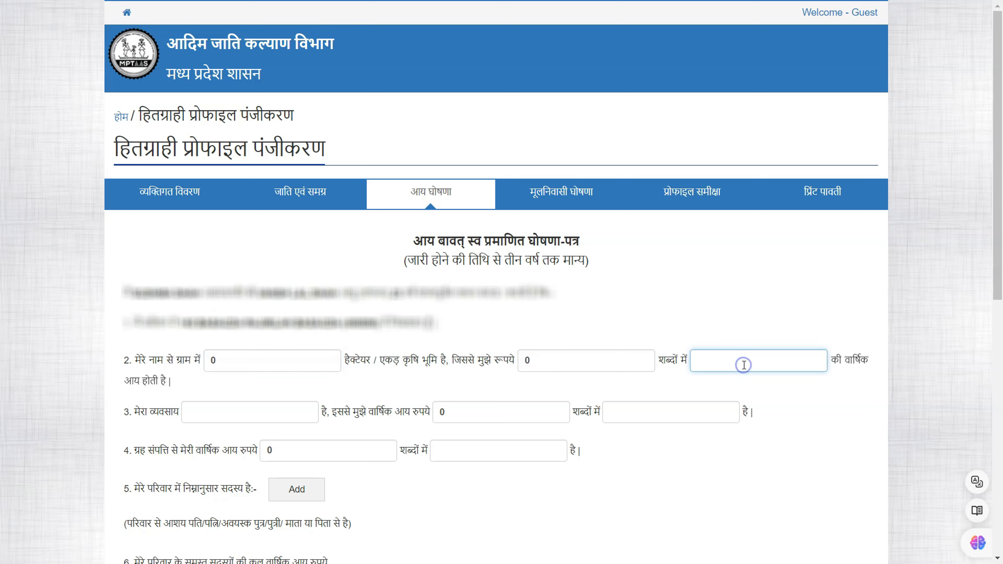
pyautogui.write('S')
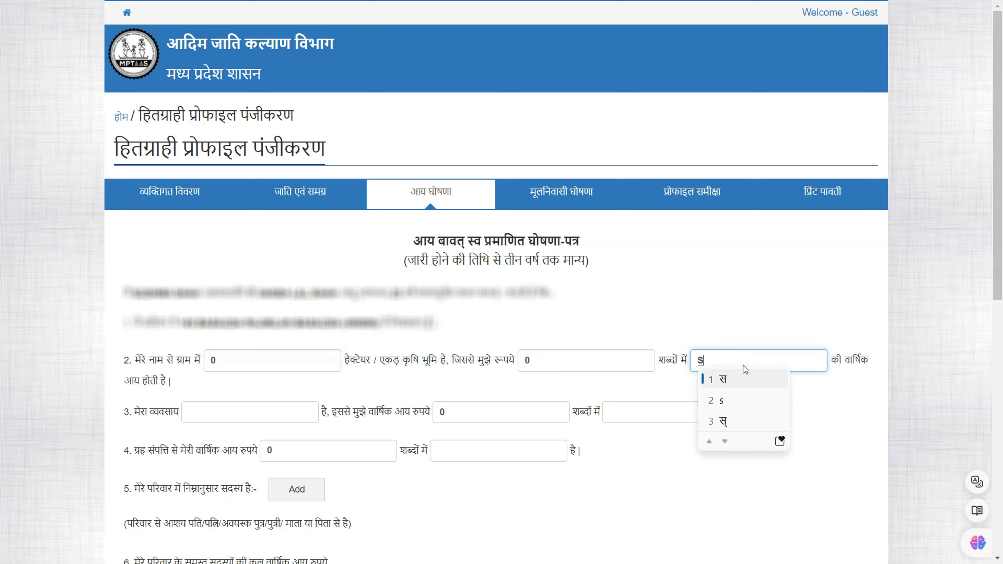
pyautogui.write('HUNY')
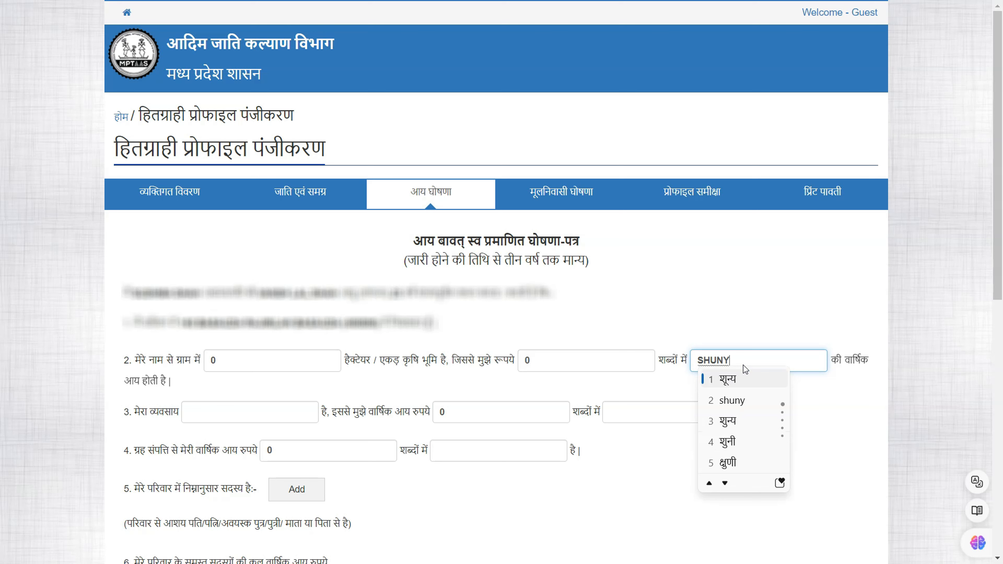
pyautogui.click(739, 374)
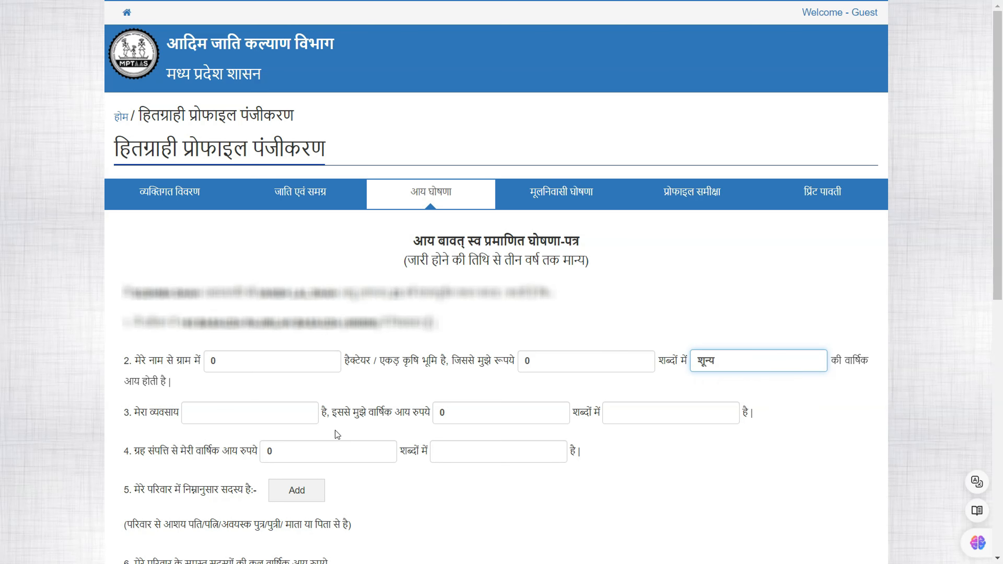
# Enter विद्यार्थी as the occupation in item 3 of the income declaration
pyautogui.click(264, 416)
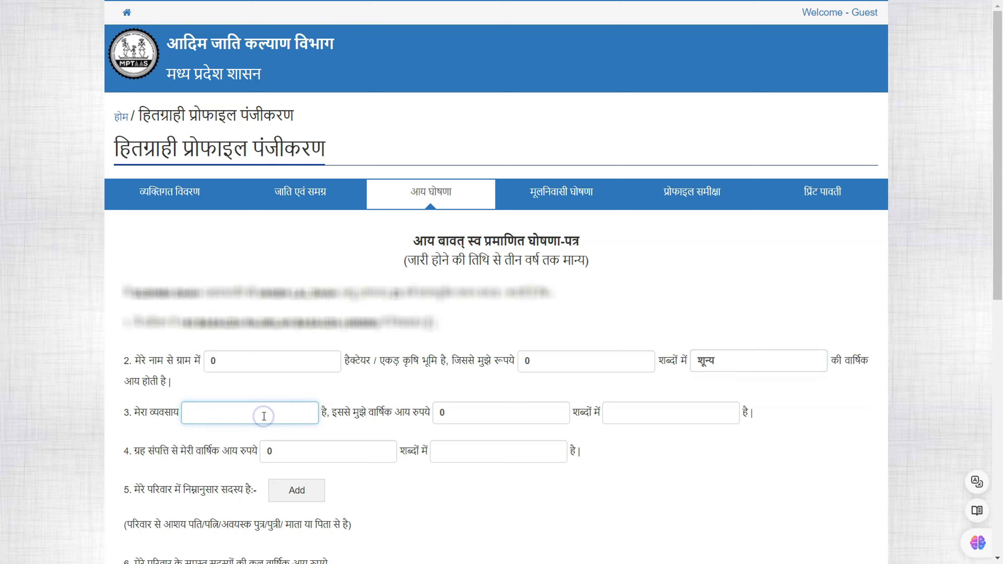
pyautogui.write('VI')
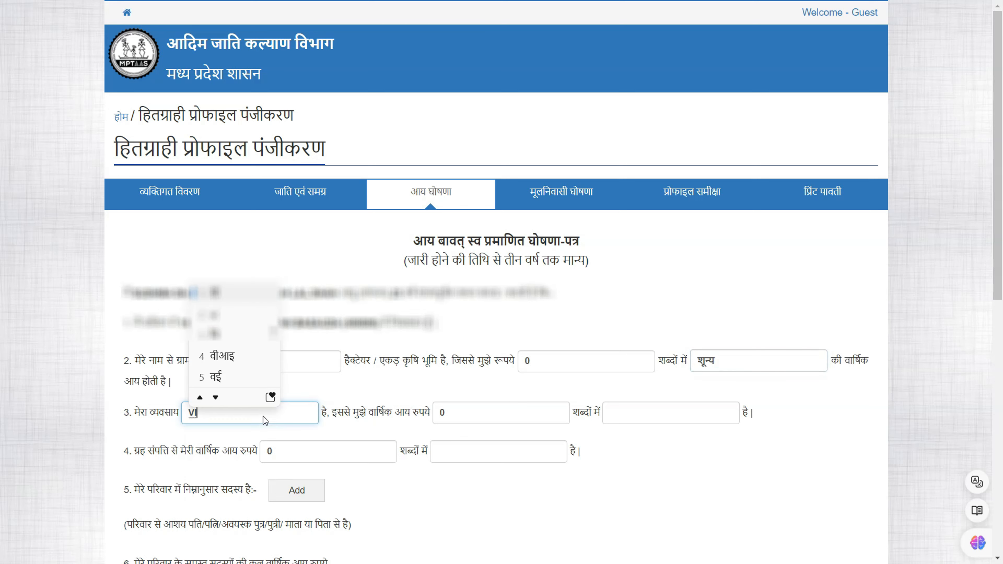
pyautogui.write('DYART')
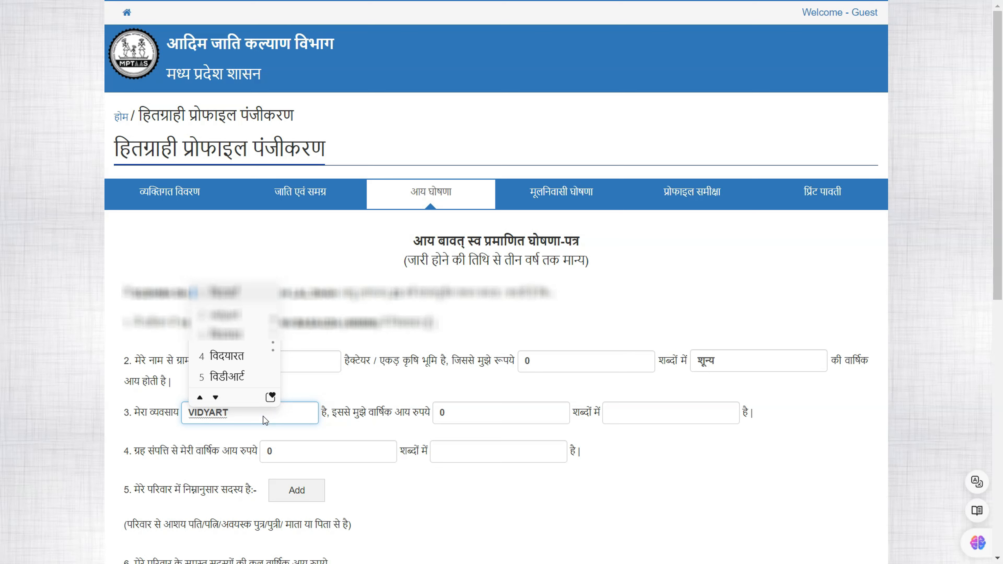
pyautogui.write('HI')
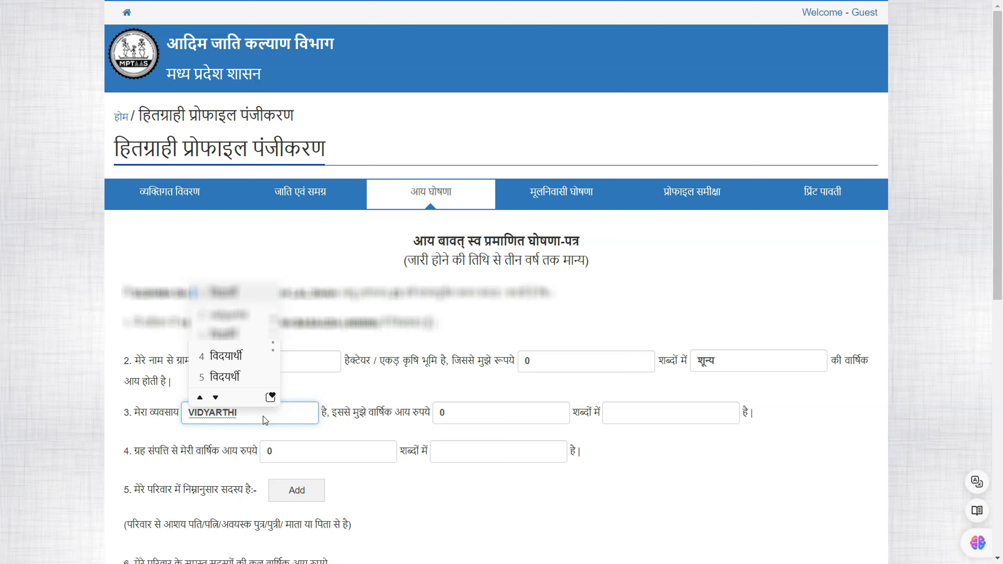
pyautogui.press('Return')
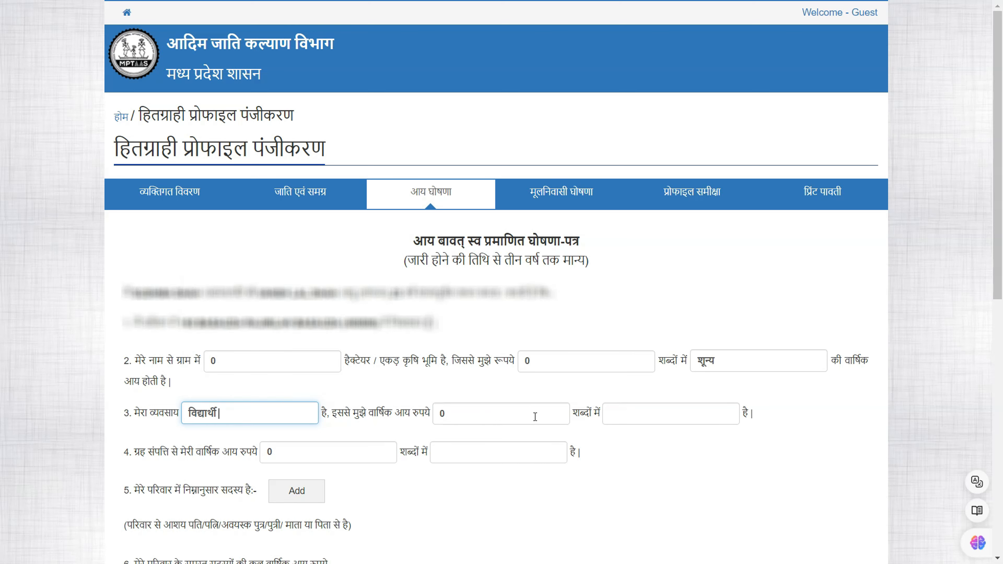
# Enter शून्य as the annual occupation income in words in item 3
pyautogui.click(655, 420)
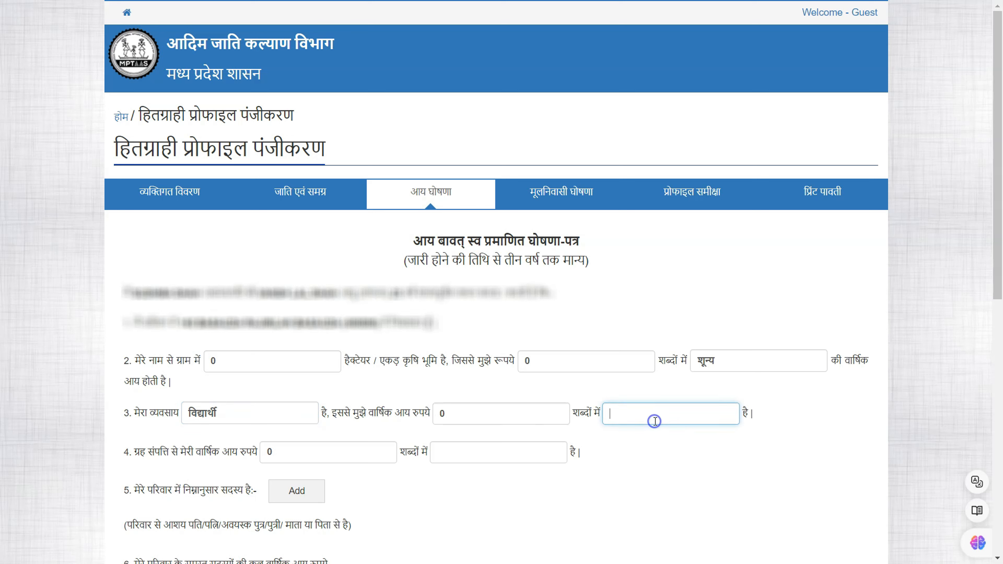
pyautogui.write('SUNYA')
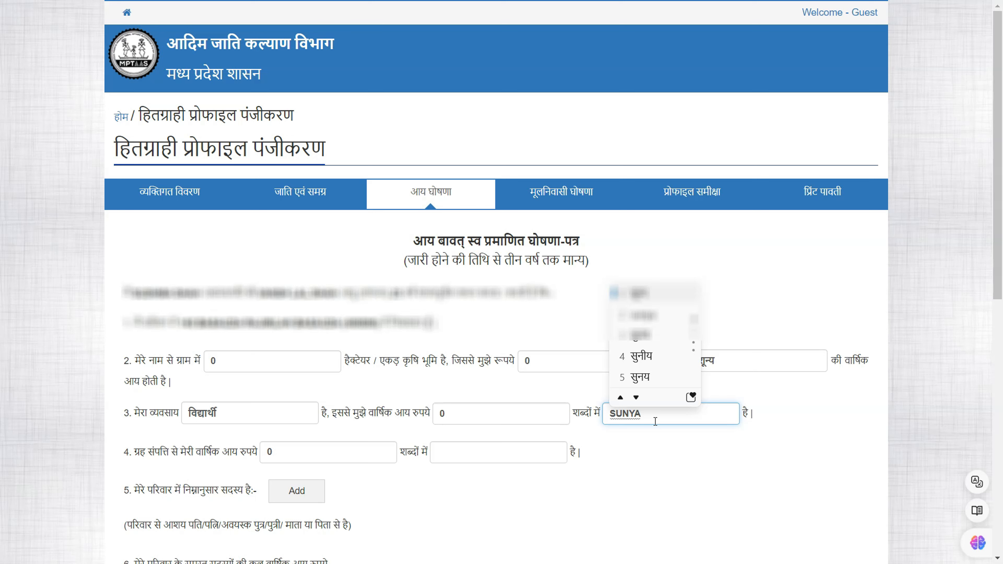
pyautogui.press('BackSpace')
pyautogui.press('BackSpace')
pyautogui.press('BackSpace')
pyautogui.press('BackSpace')
pyautogui.write('HUN')
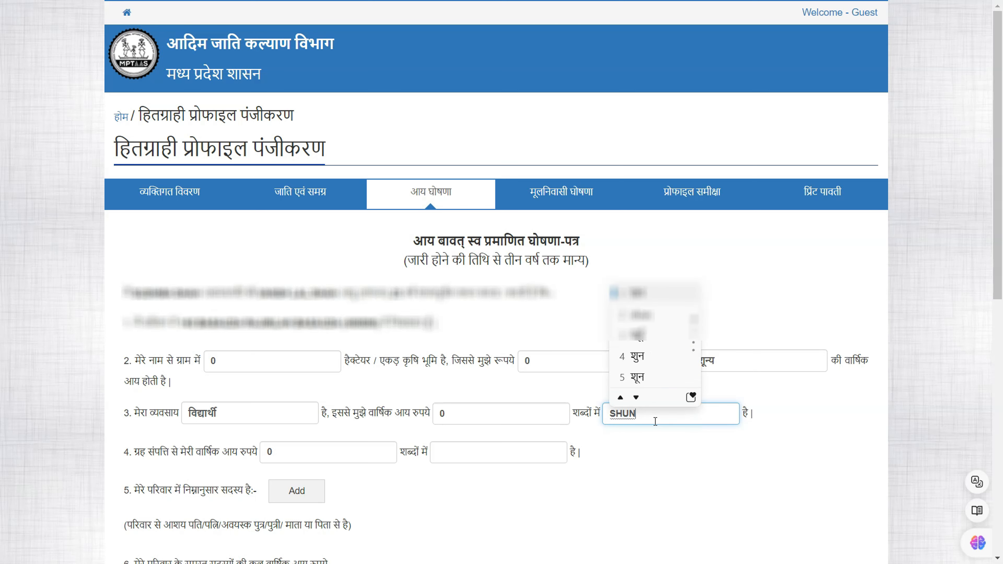
pyautogui.write('Y')
pyautogui.press('space')
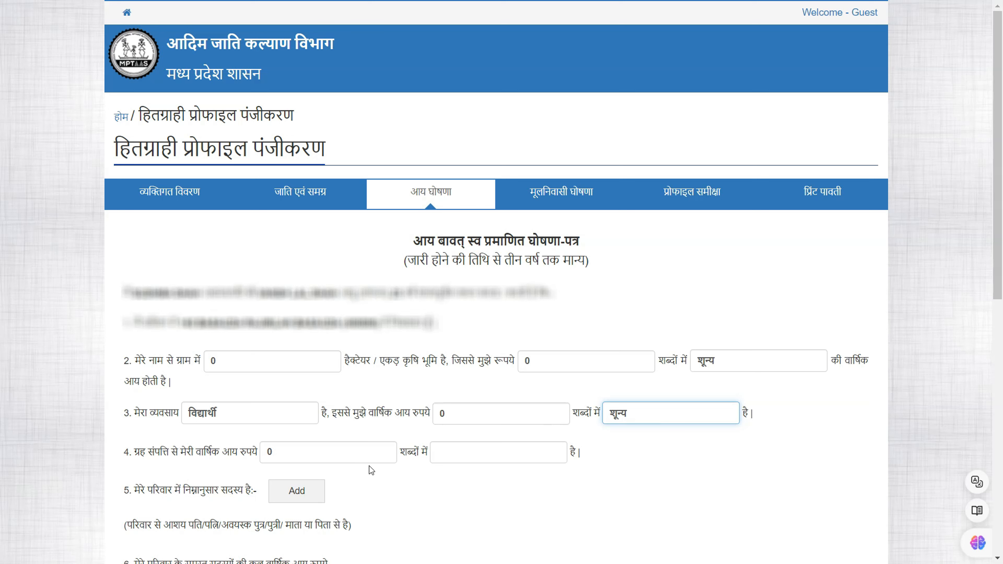
# Enter शून्य as the annual house property income in words in item 4
pyautogui.click(469, 459)
pyautogui.write('hunya')
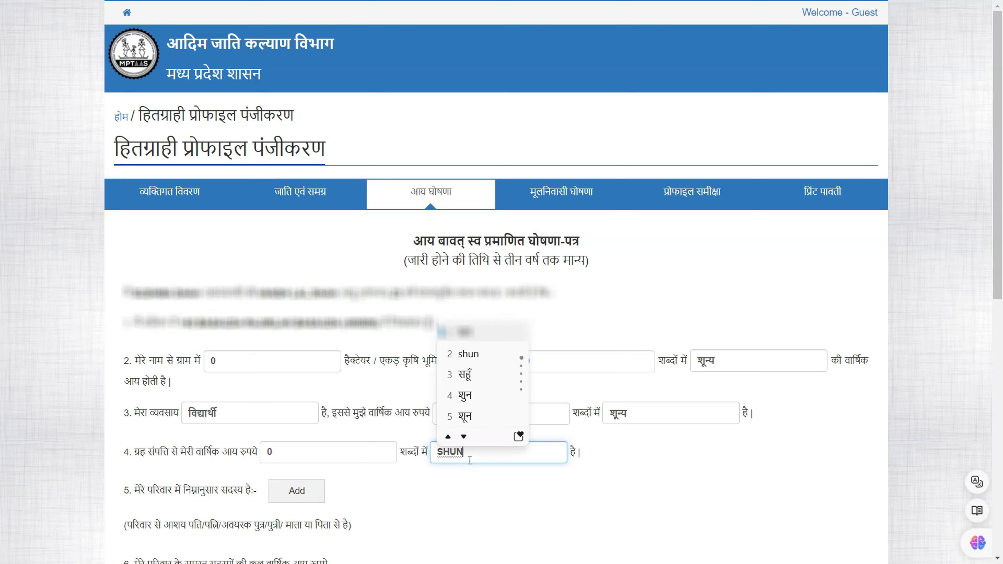
pyautogui.press('space')
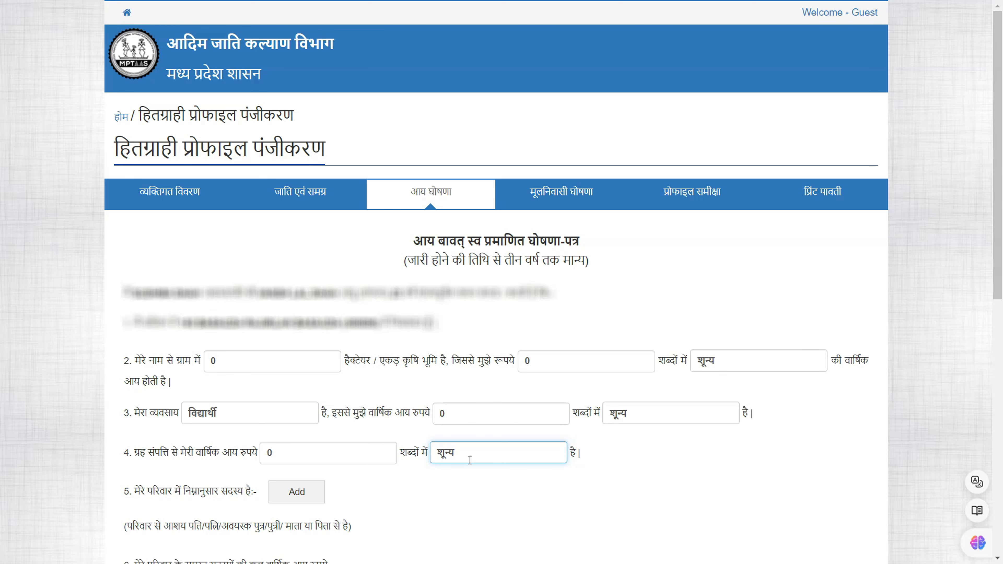
# Set the family's total annual income range in item 6 to "1,00,000 upto"
pyautogui.scroll(-10, 469, 460)
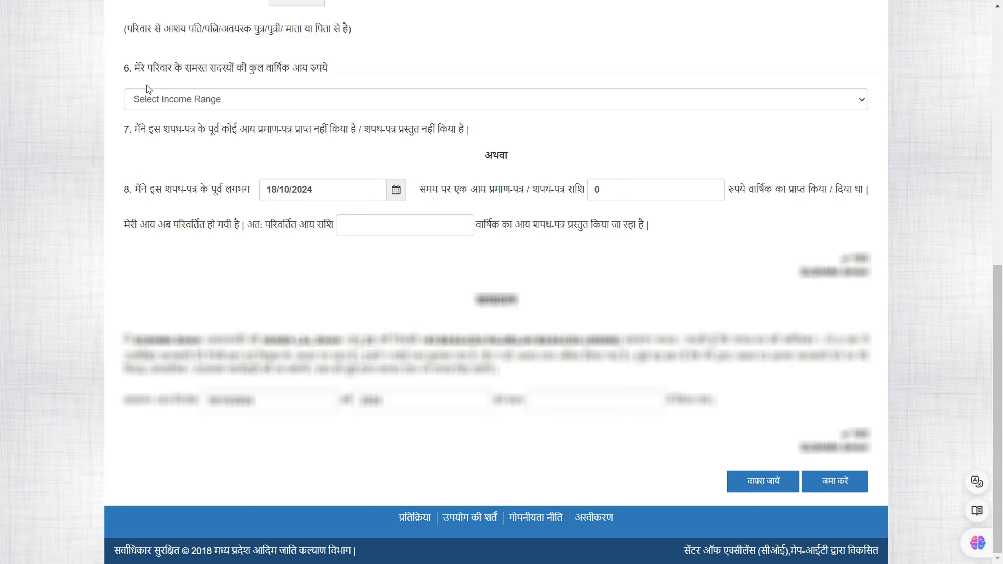
pyautogui.click(253, 101)
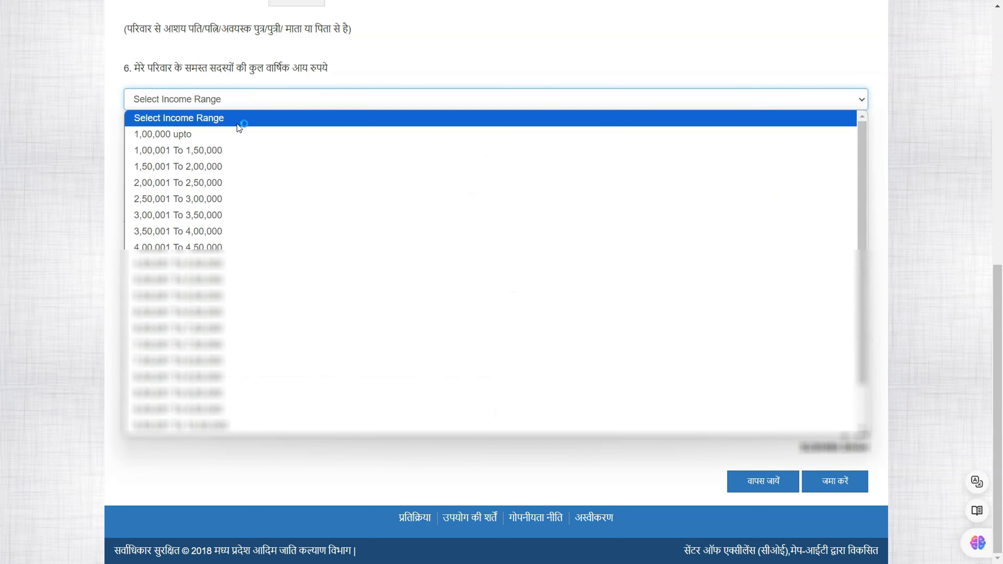
pyautogui.click(224, 133)
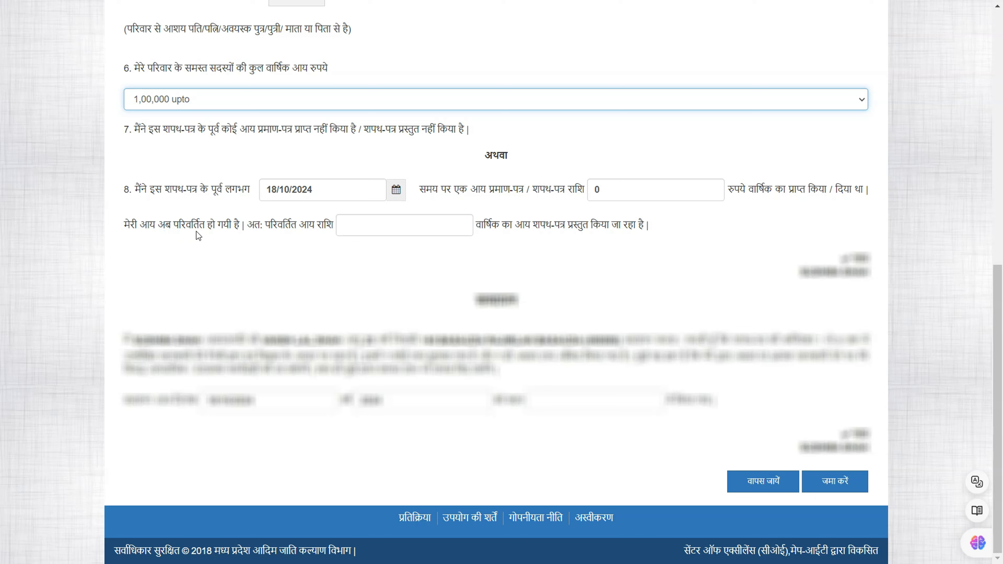
# Enter शुन्य as the changed annual income amount in item 8
pyautogui.click(383, 226)
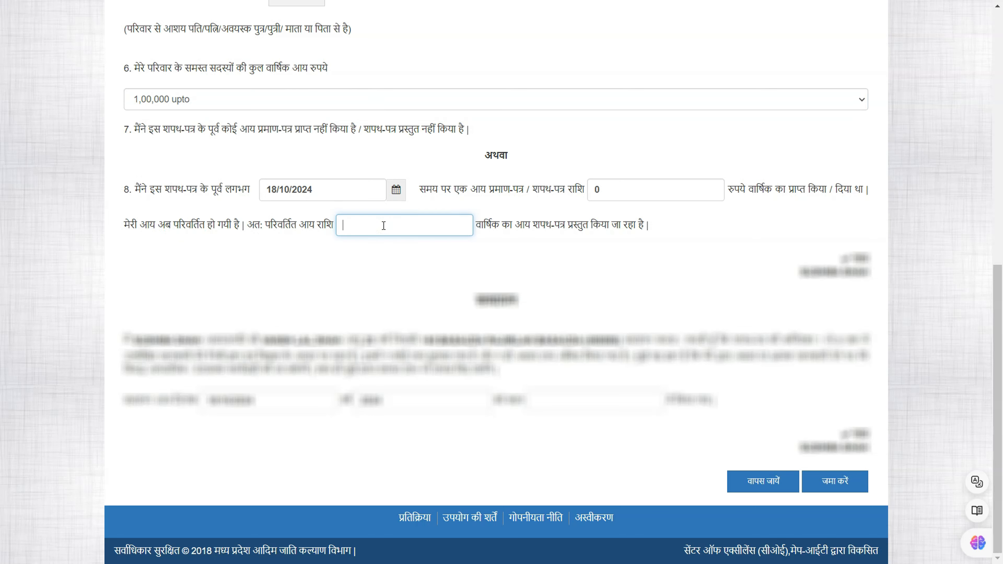
pyautogui.write('v')
pyautogui.press('BackSpace')
pyautogui.write('shunya')
pyautogui.press('space')
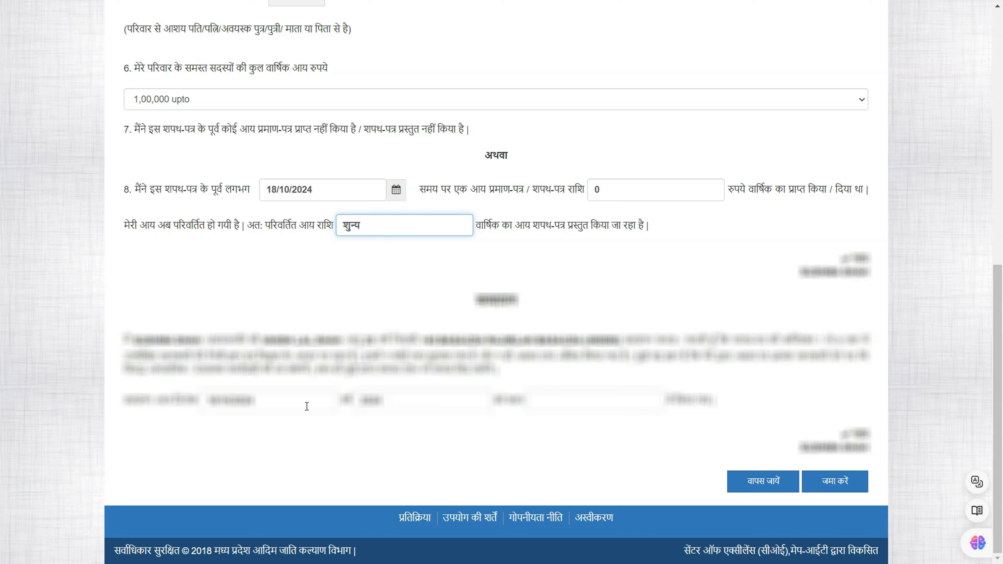
# Fill in the place of verification, submit the income declaration and save it to continue
pyautogui.click(606, 401)
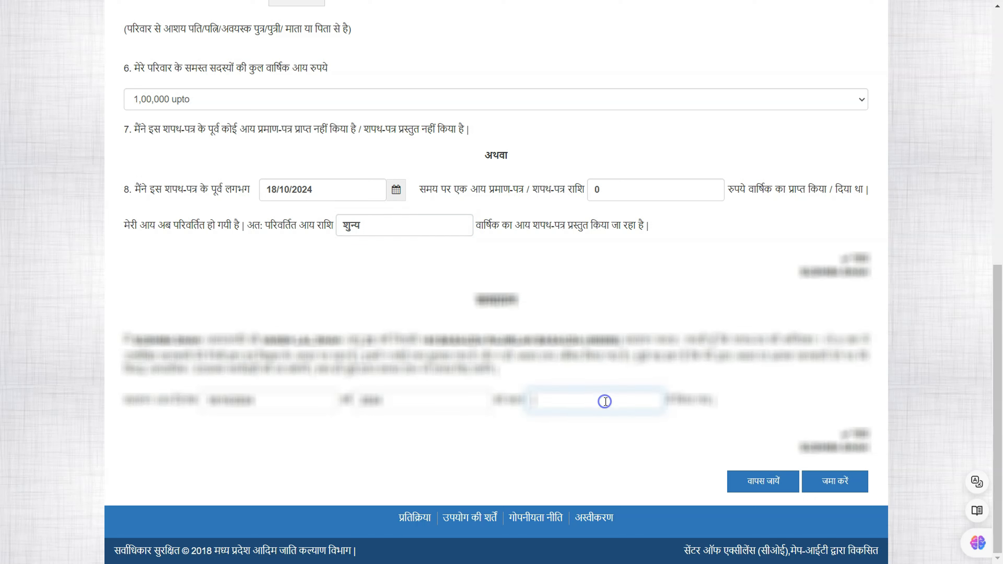
pyautogui.write('by')
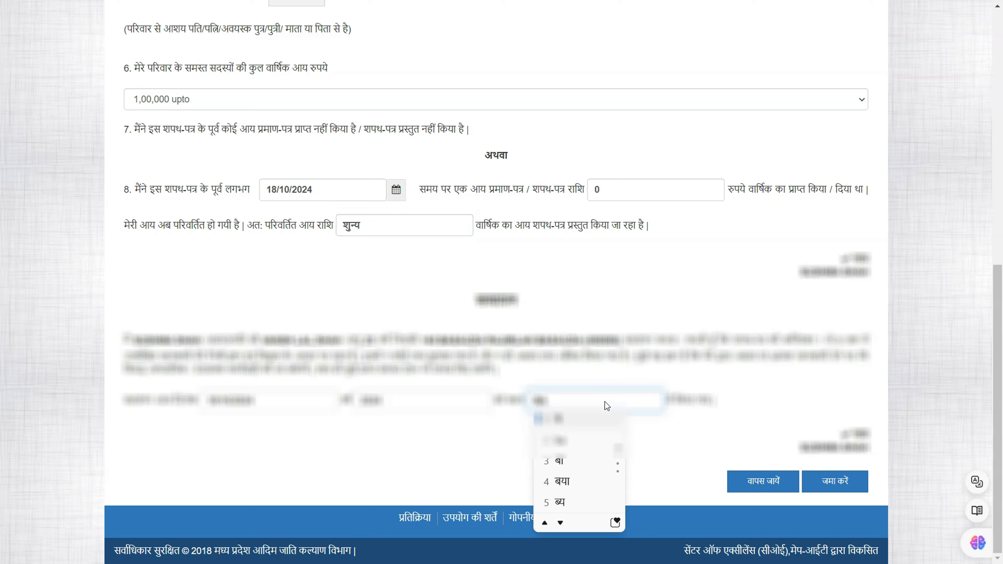
pyautogui.write('avar')
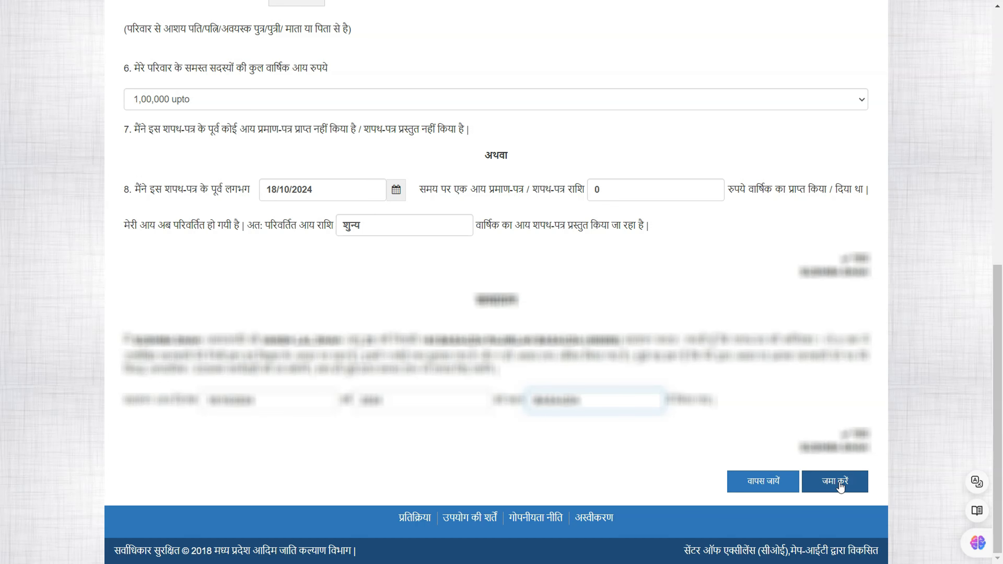
pyautogui.click(840, 487)
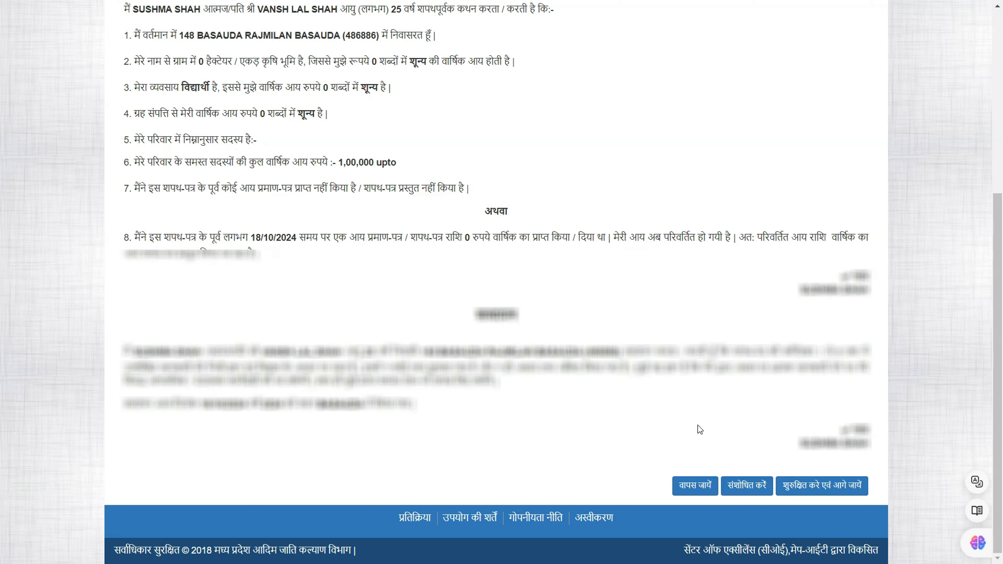
pyautogui.click(812, 492)
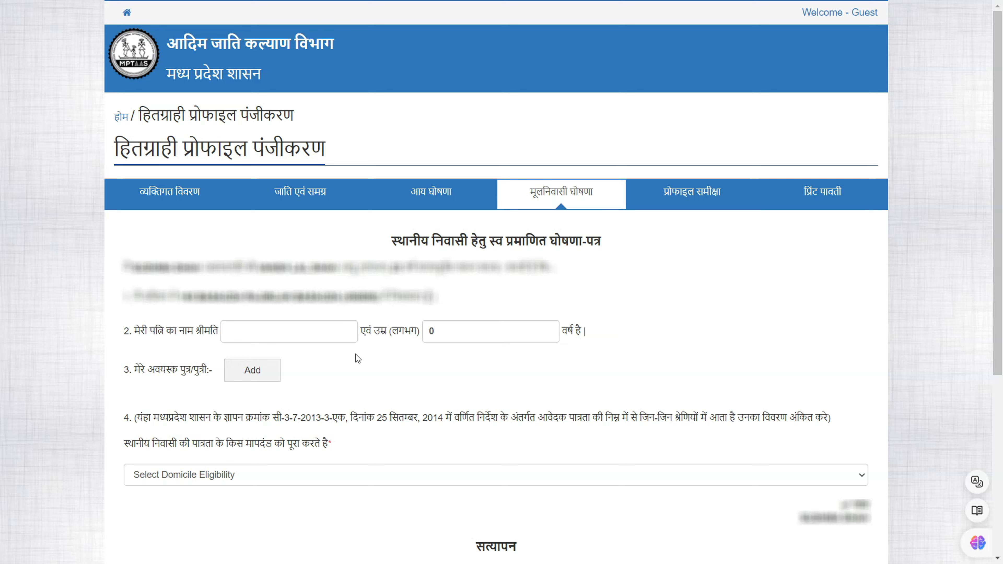
# Complete the domicile declaration with the criterion of birth and three years' education in Madhya Pradesh plus the verification place, and save it to continue
pyautogui.click(364, 473)
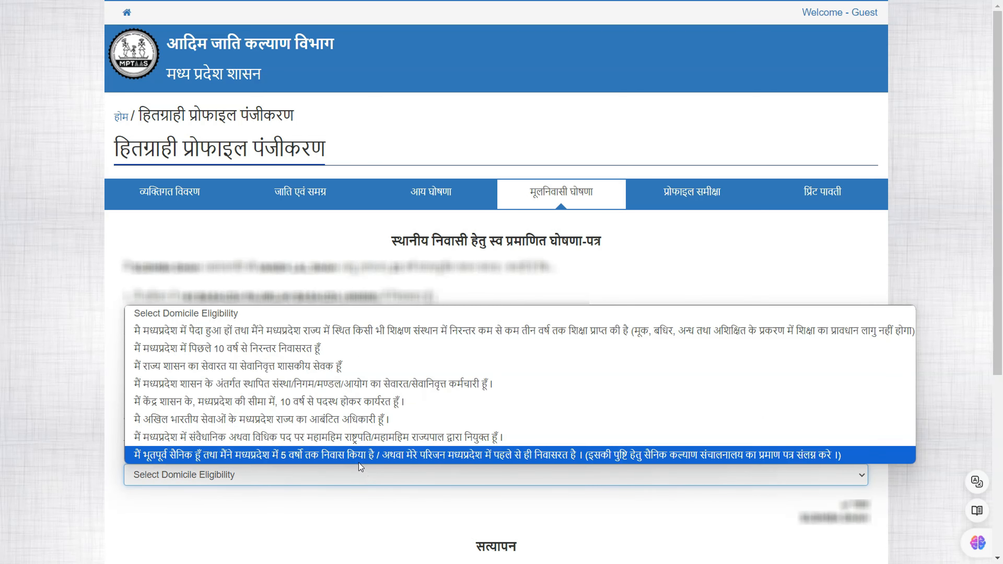
pyautogui.click(354, 339)
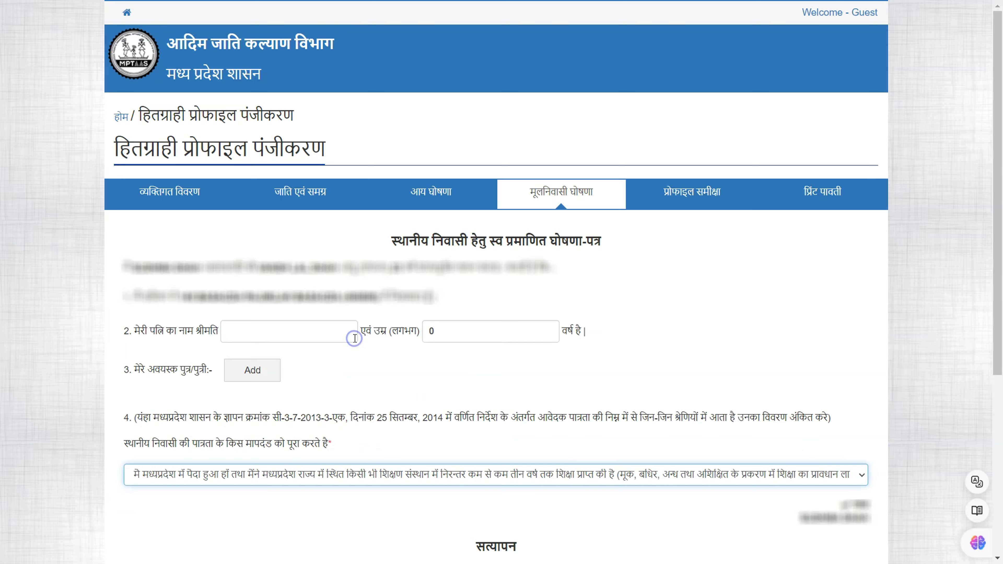
pyautogui.scroll(-5, 497, 445)
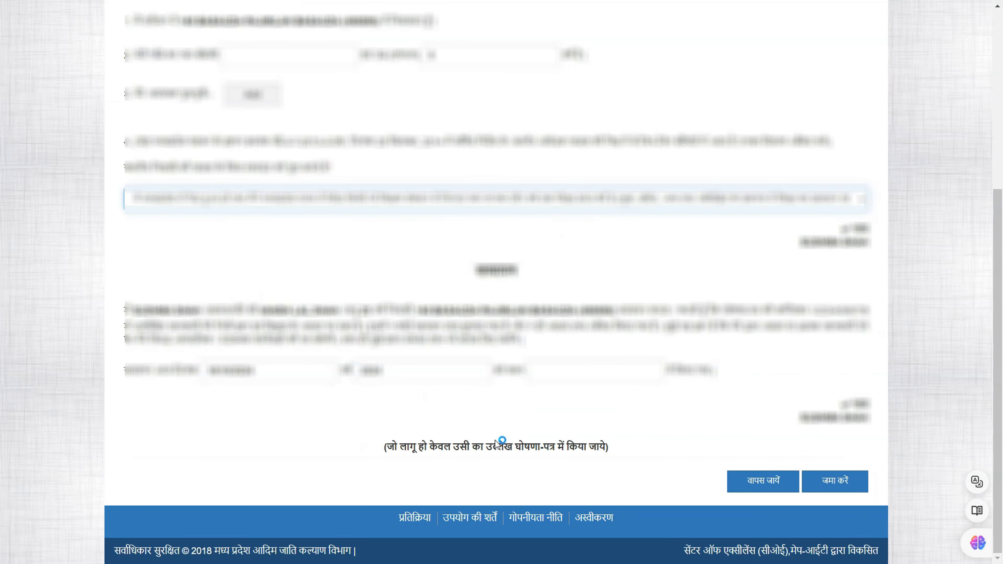
pyautogui.click(572, 373)
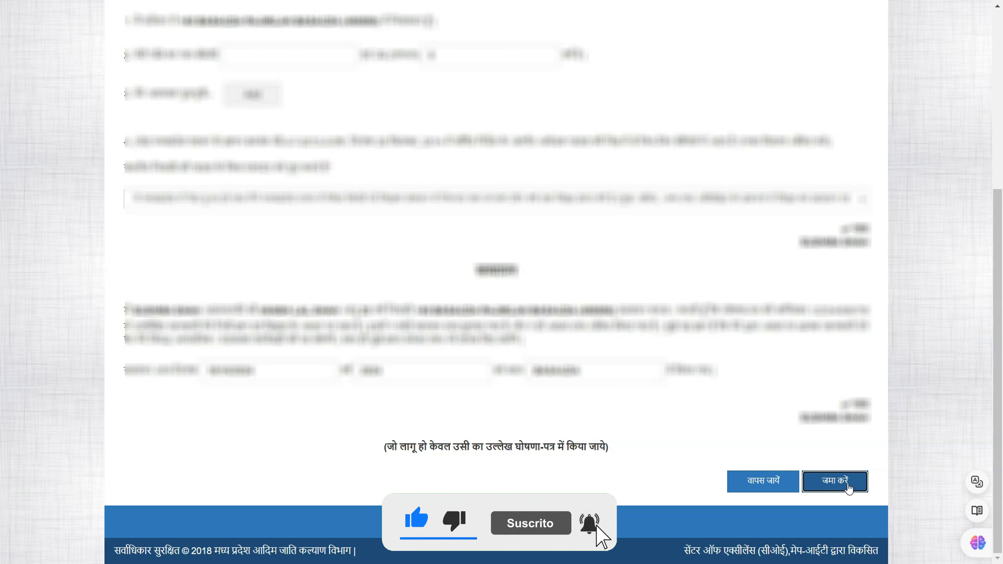
pyautogui.click(842, 489)
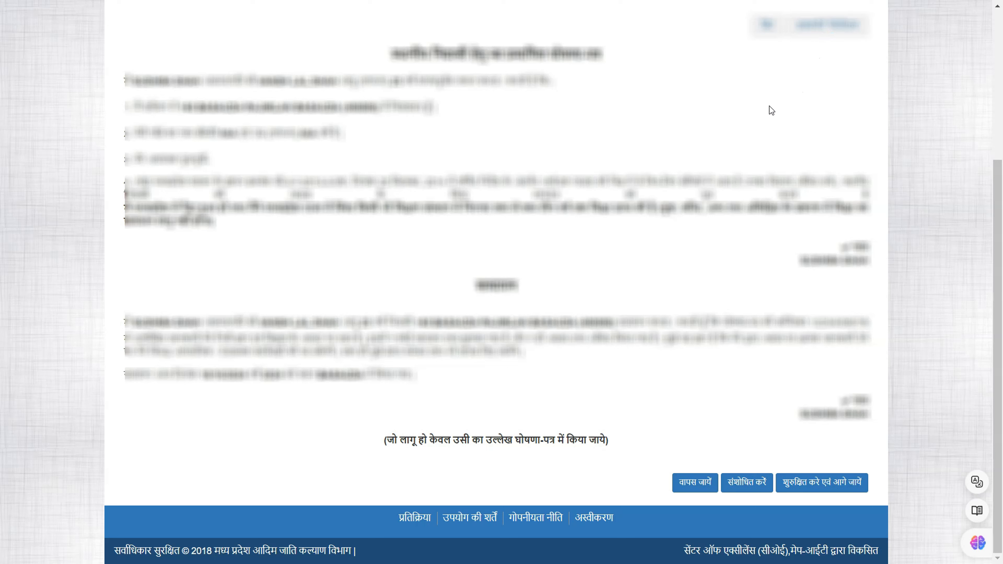
pyautogui.click(812, 490)
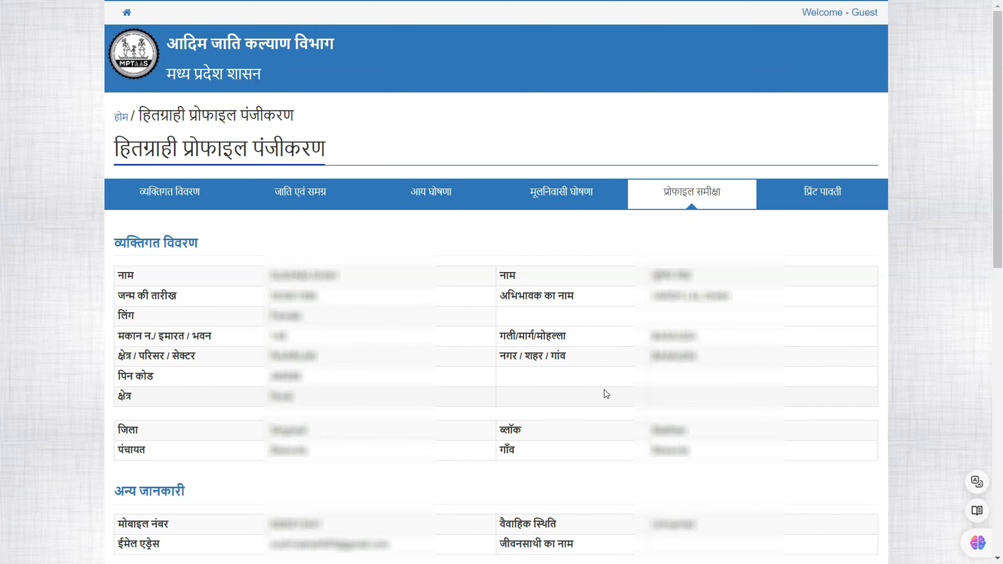
# Enter the account password and repeat it in the user login details of the profile review
pyautogui.scroll(-10, 604, 390)
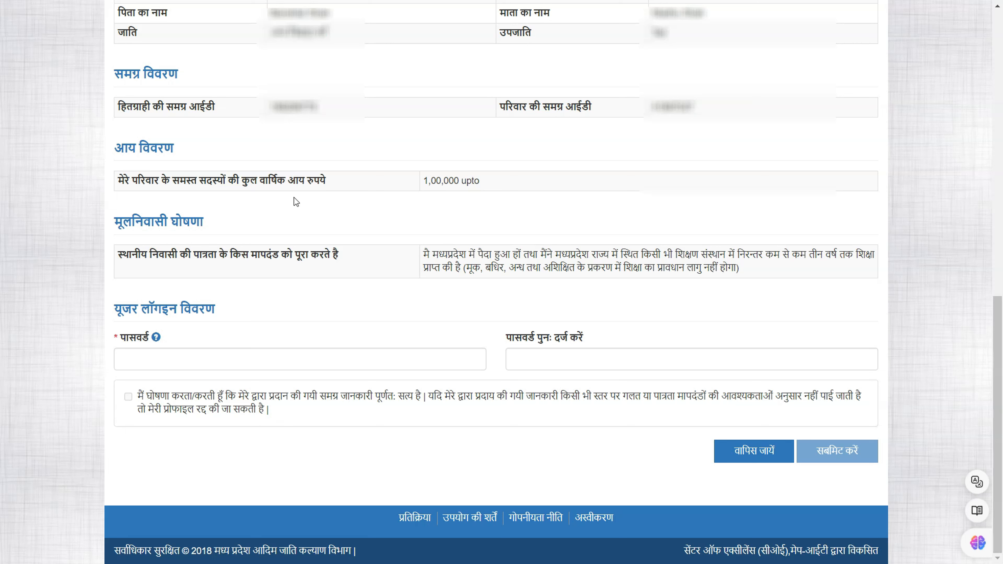
pyautogui.click(344, 355)
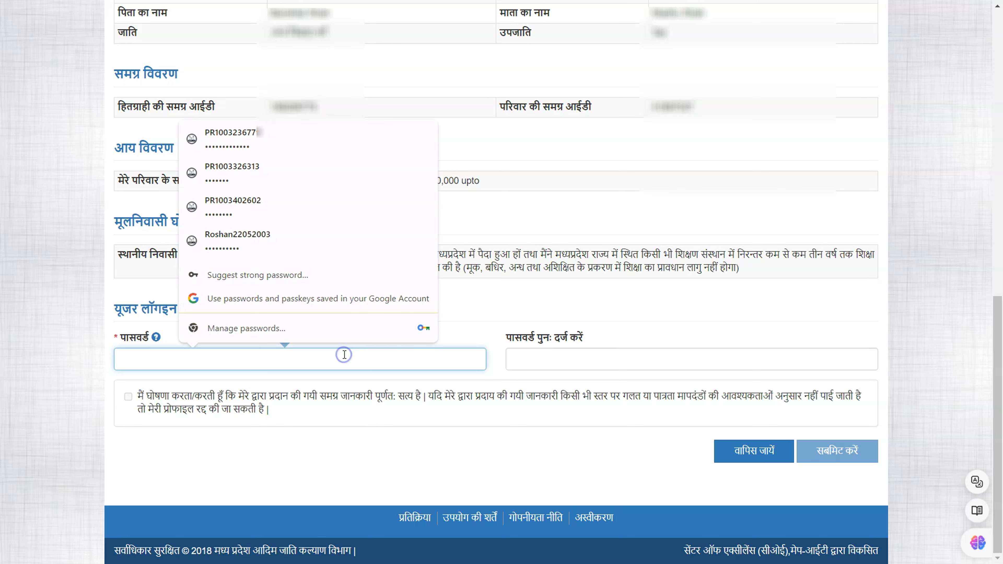
pyautogui.click(342, 469)
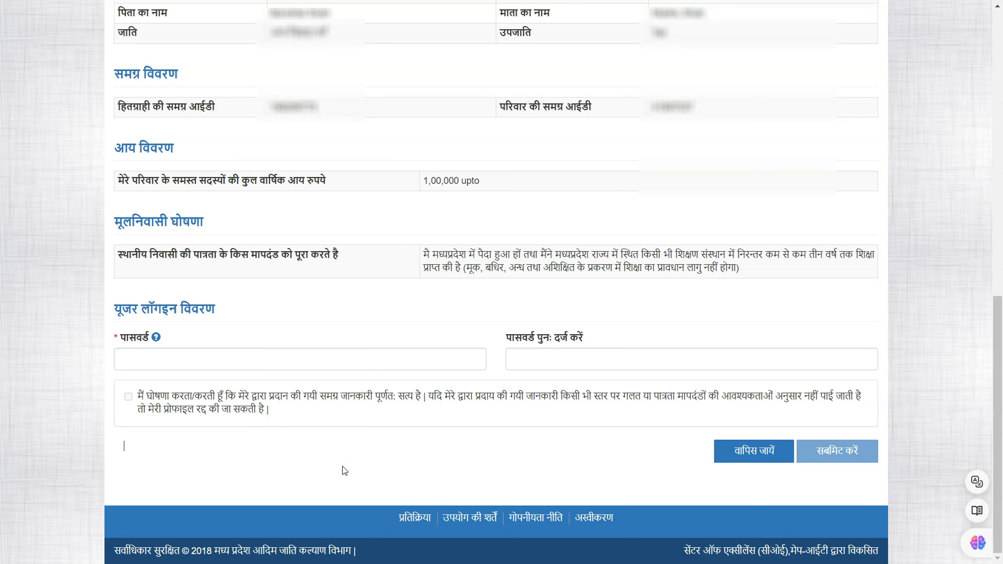
pyautogui.click(252, 356)
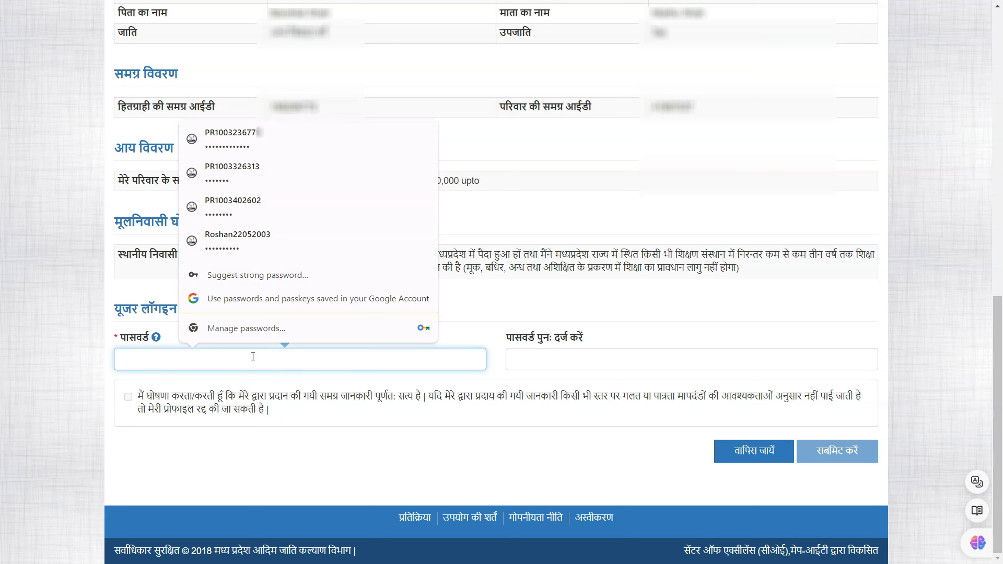
pyautogui.write('•')
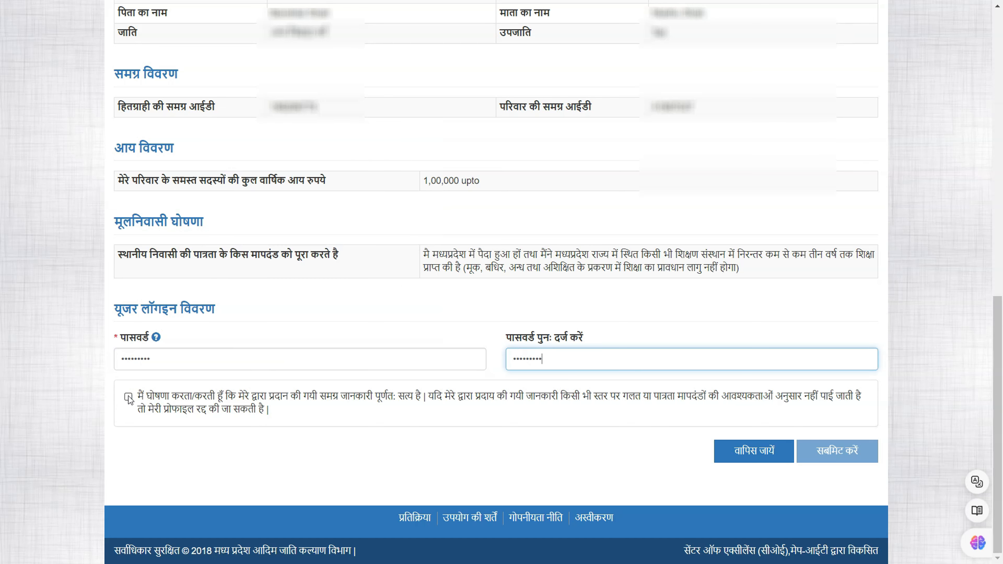
# Accept the final declaration, submit the profile and close the browser's prompt about updating the saved password
pyautogui.click(128, 396)
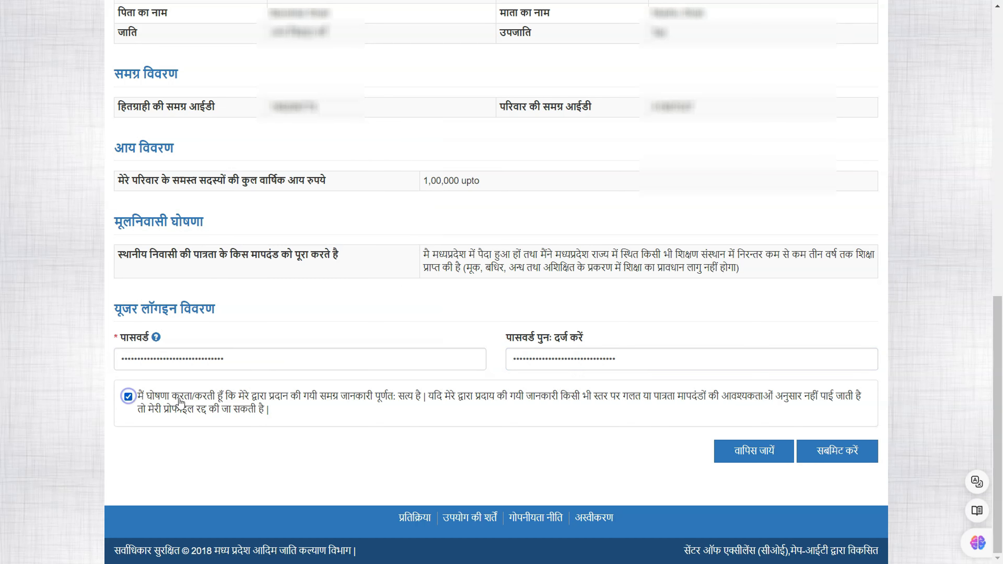
pyautogui.click(845, 454)
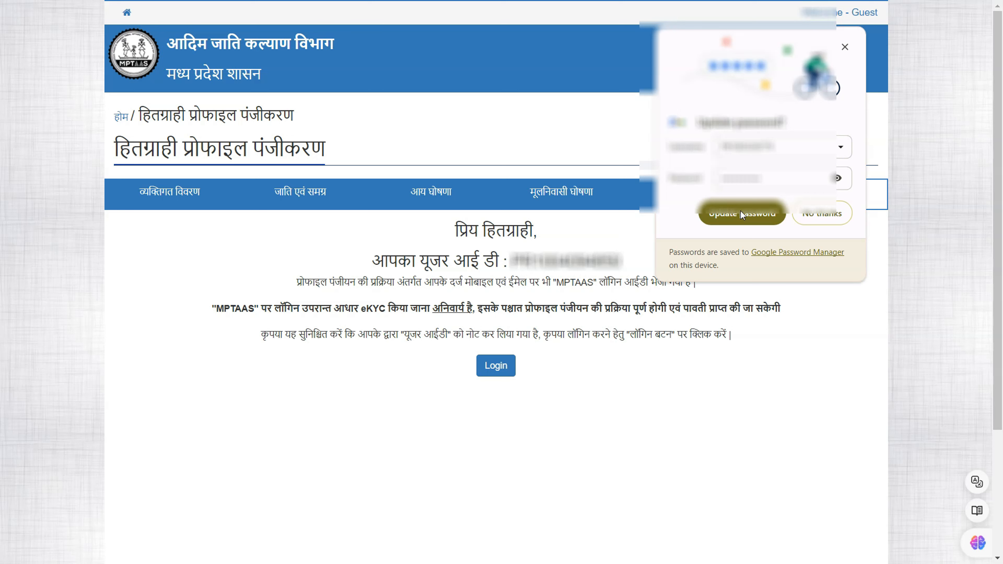
pyautogui.click(806, 211)
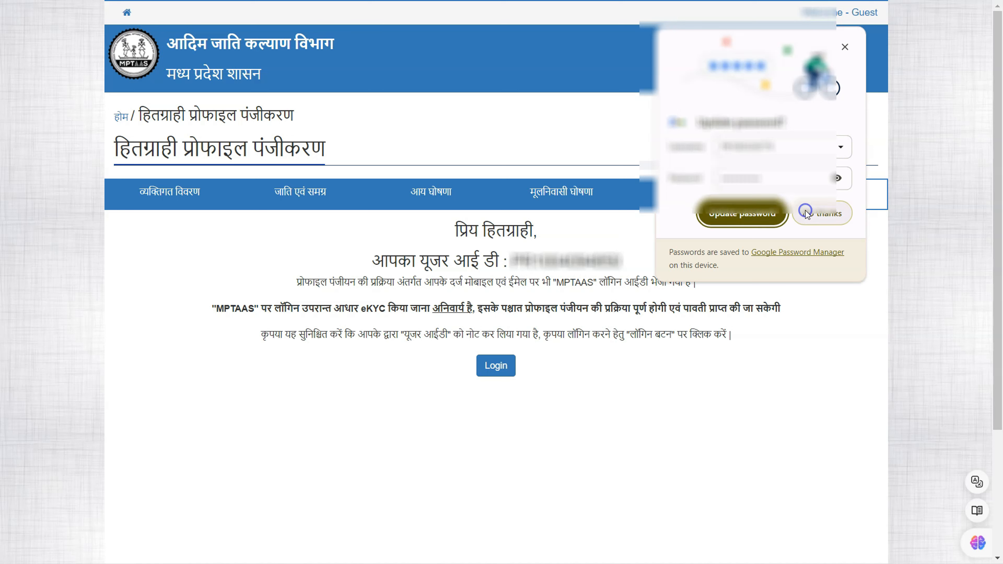
pyautogui.click(739, 221)
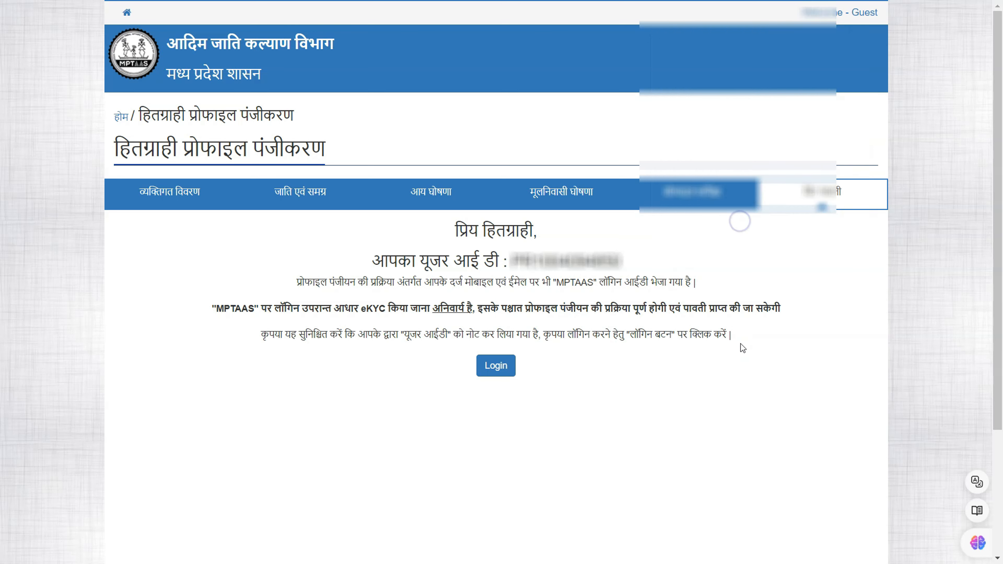